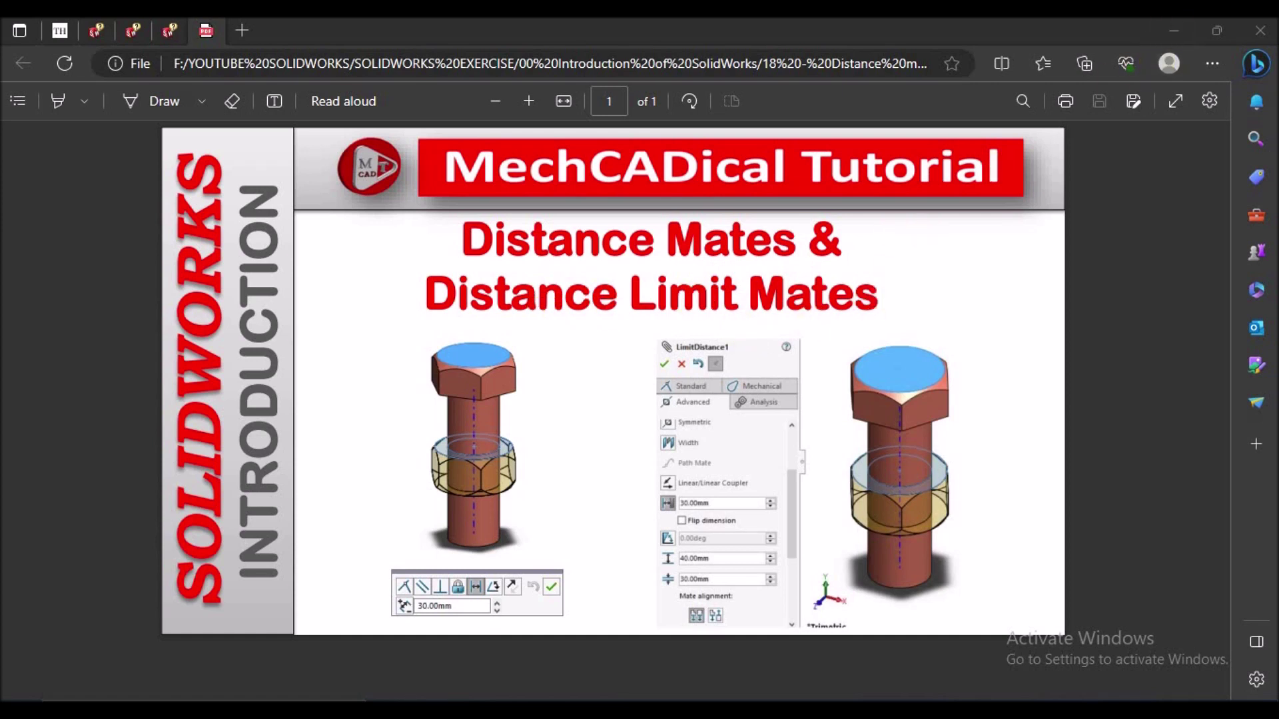
- Minimize the Edge tutorial PDF to reveal the SOLIDWORKS bolt-and-nut assembly
{"action": "left_click", "coordinate": [1175, 30]}
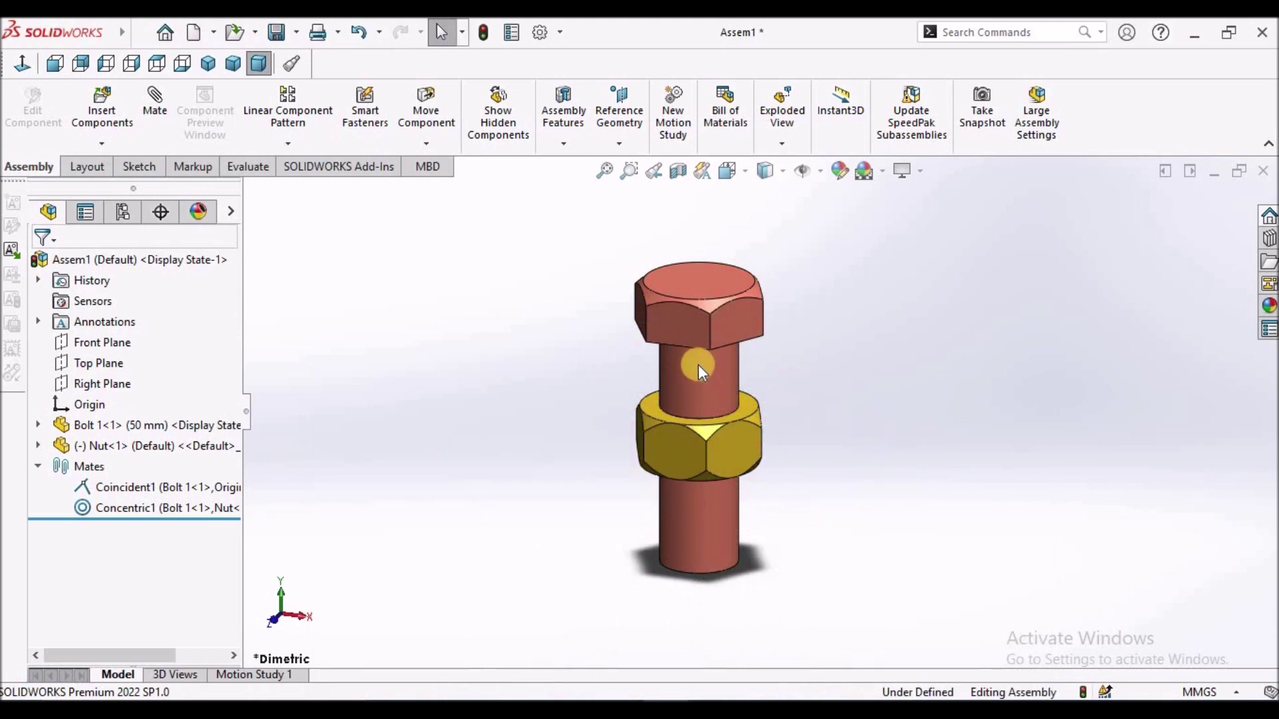
- Undo Concentric1 and re-mate the nut bore concentric with the bolt shaft
{"action": "middle_click_drag", "start_coordinate": [714, 312], "coordinate": [704, 422]}
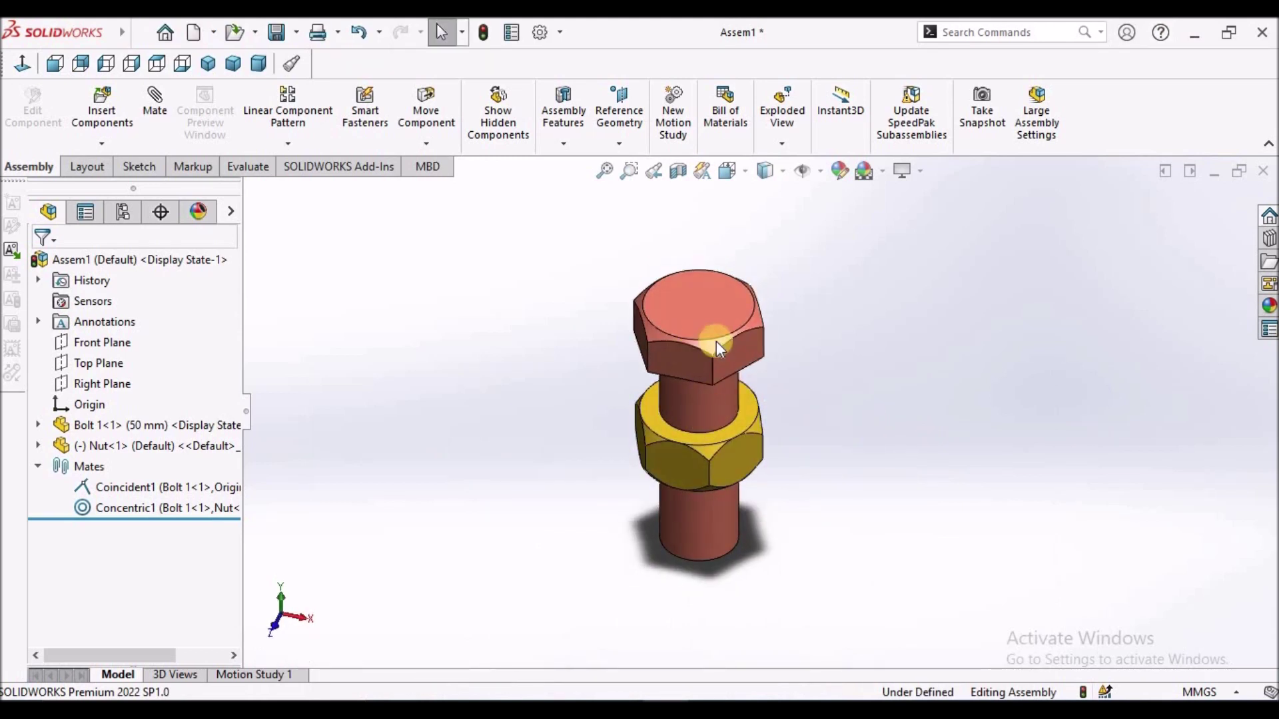
{"action": "key", "text": "ctrl+z"}
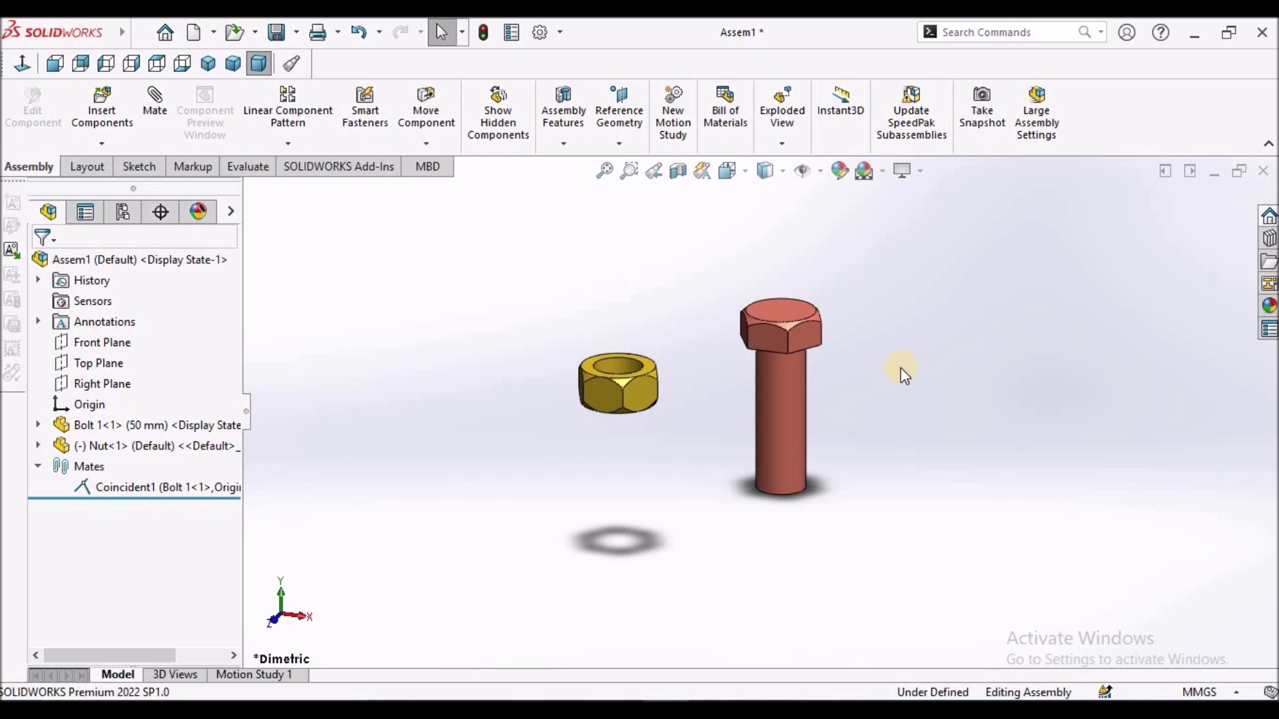
{"action": "scroll", "coordinate": [945, 356], "scroll_direction": "down", "scroll_amount": 2}
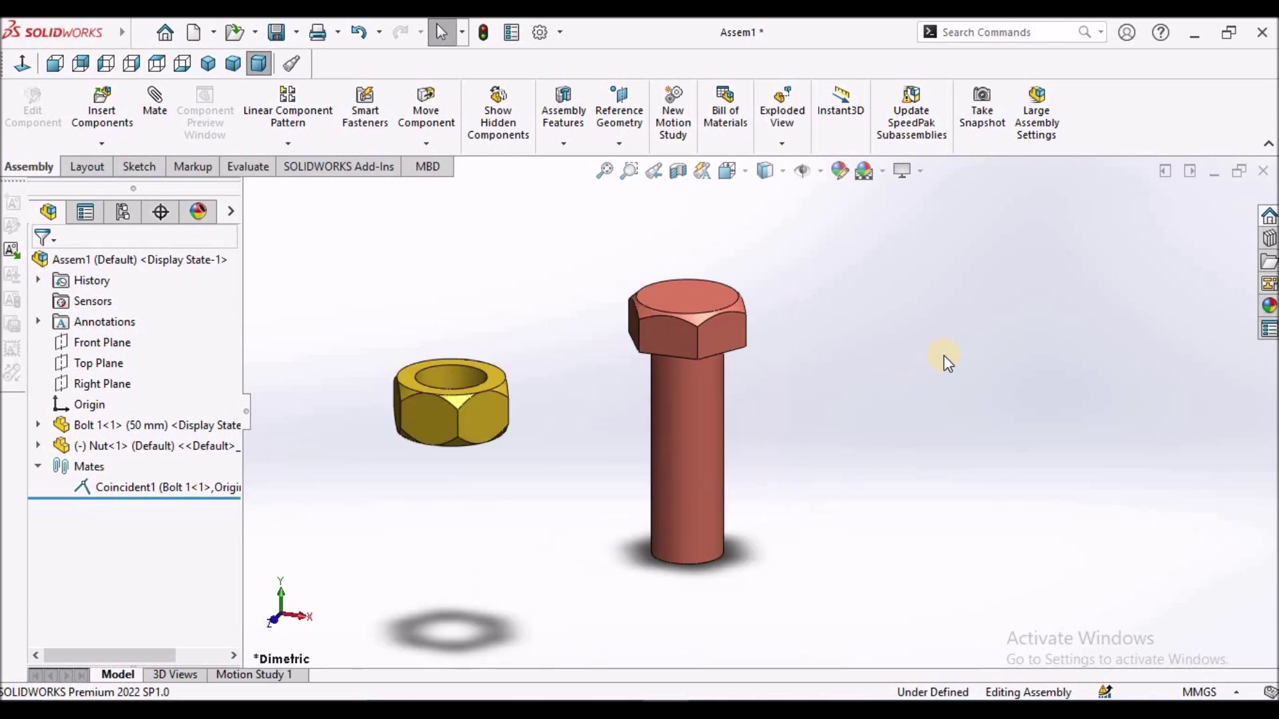
{"action": "left_click", "coordinate": [155, 107]}
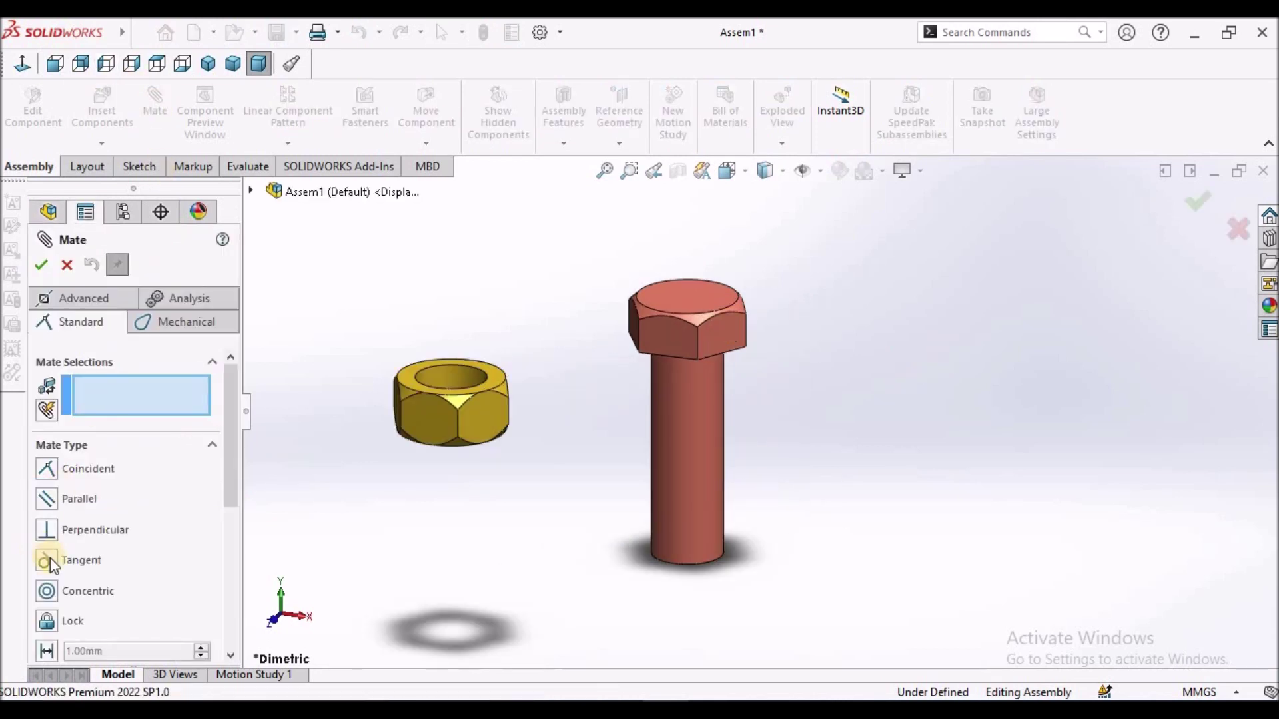
{"action": "left_click", "coordinate": [709, 415]}
{"action": "left_click", "coordinate": [434, 370]}
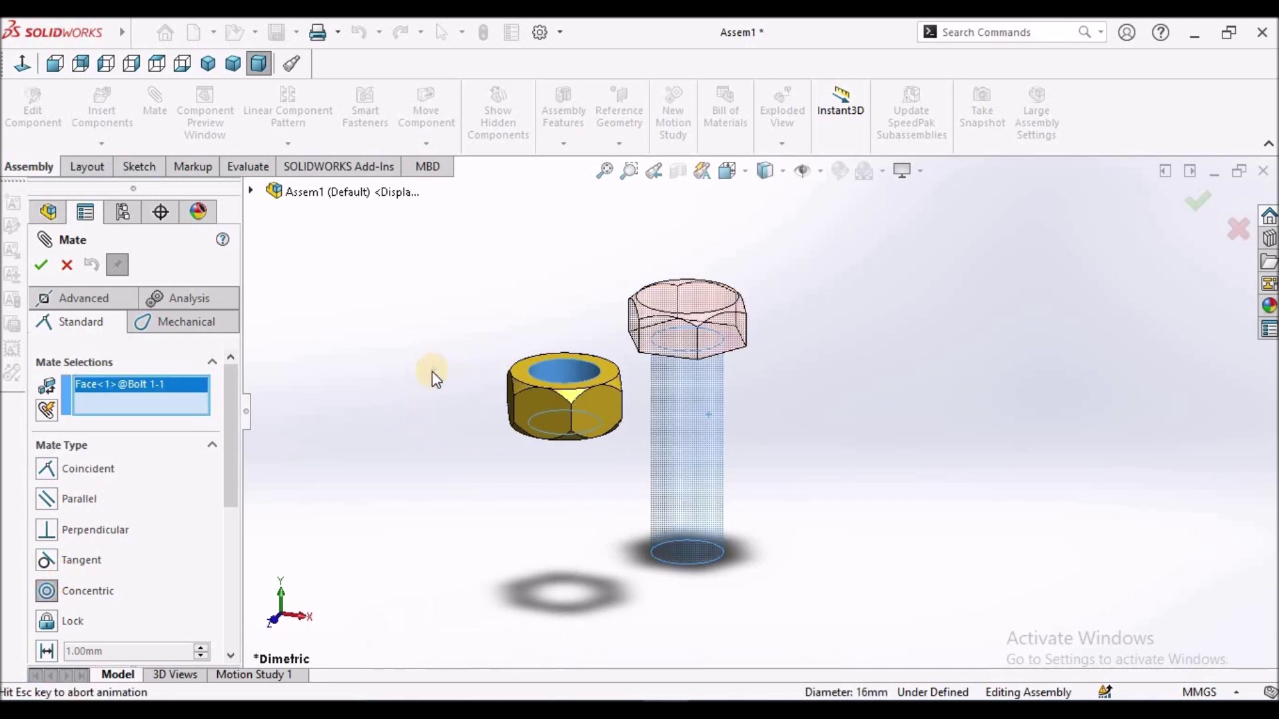
{"action": "left_click", "coordinate": [42, 266]}
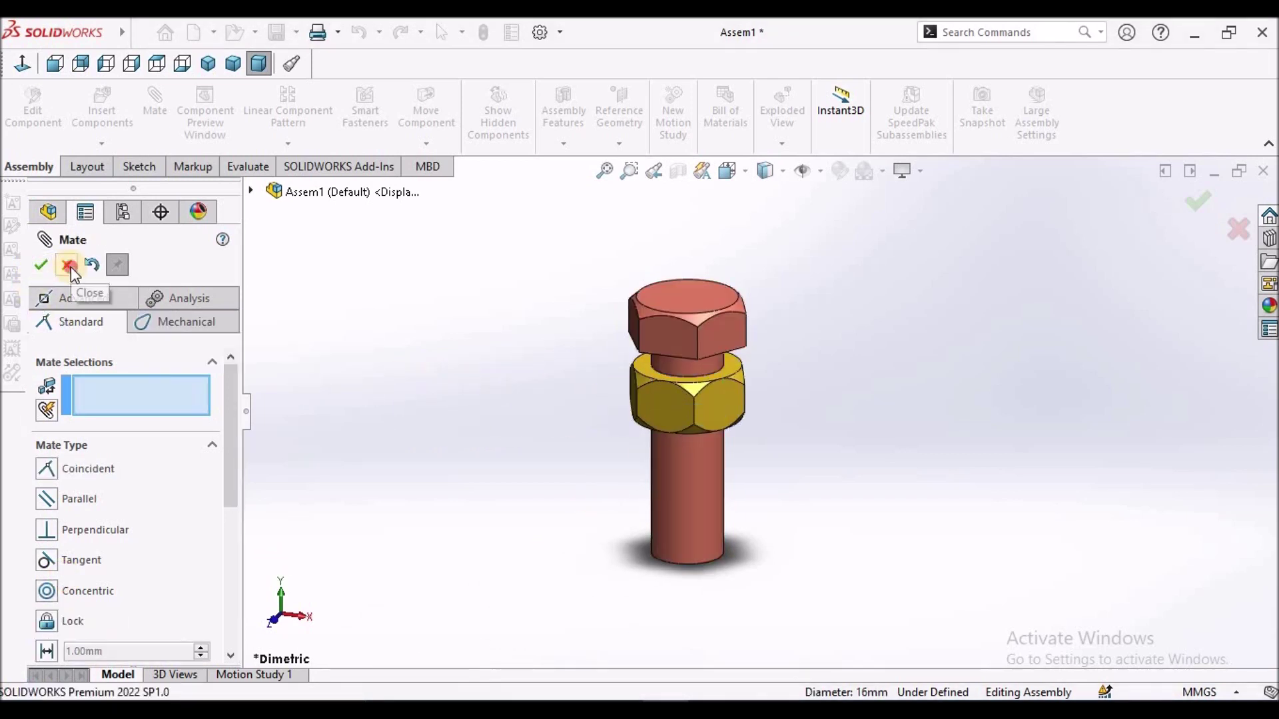
{"action": "left_click", "coordinate": [68, 265]}
- Slide the nut lower along the bolt shaft to test that it moves freely
{"action": "left_click_drag", "start_coordinate": [681, 398], "coordinate": [687, 486]}
{"action": "left_click", "coordinate": [810, 480]}
{"action": "middle_click_drag", "start_coordinate": [810, 480], "coordinate": [605, 514]}
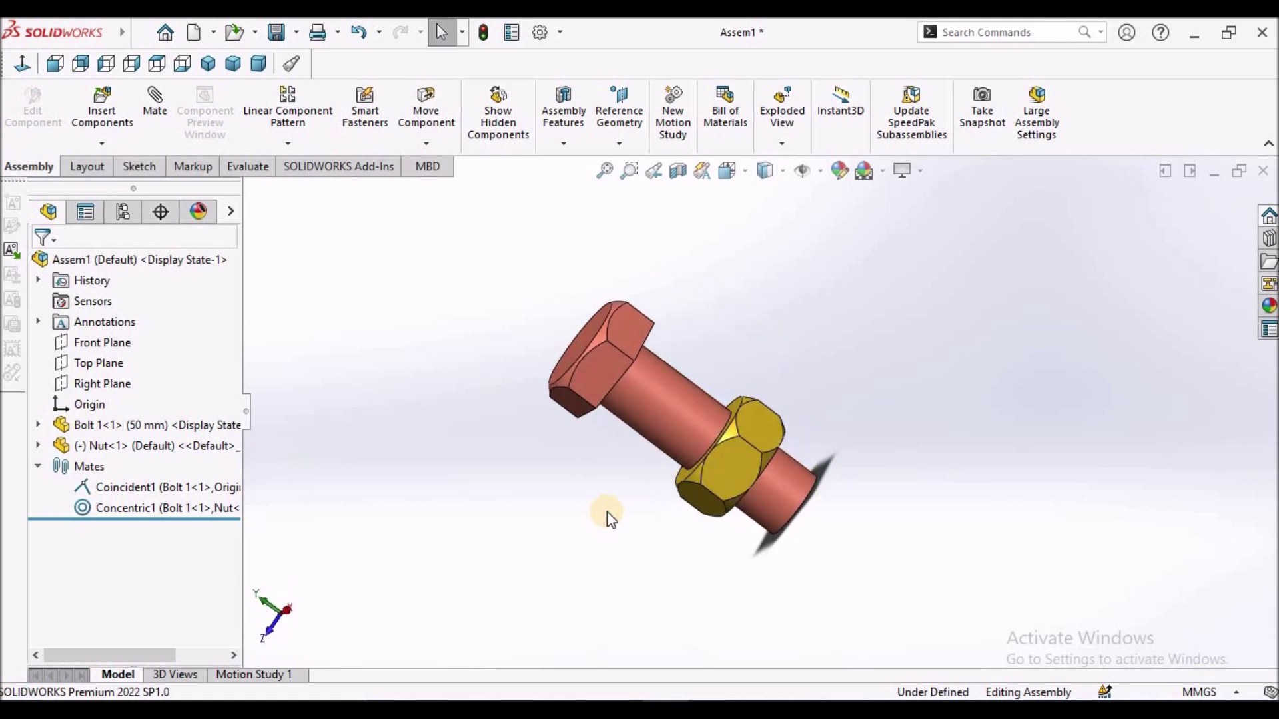
- Start a Distance mate between the bolt head's top face and the nut's top face
{"action": "left_click", "coordinate": [259, 62]}
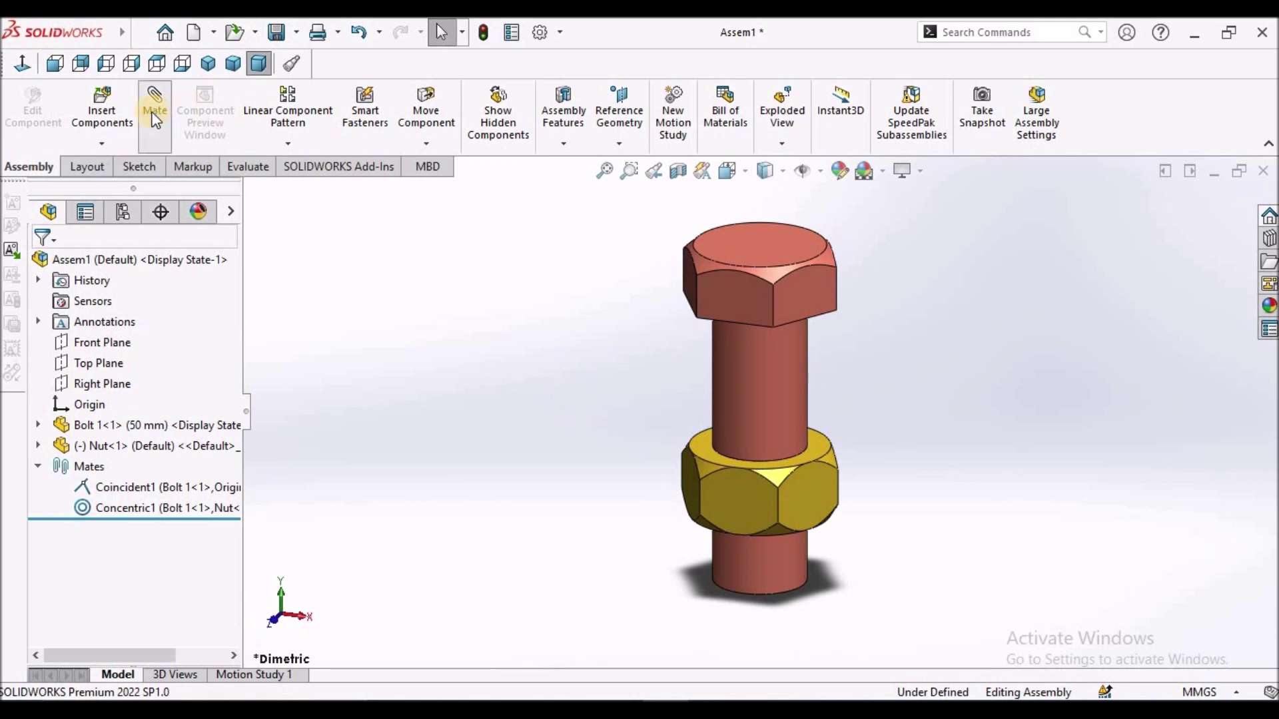
{"action": "left_click", "coordinate": [154, 112]}
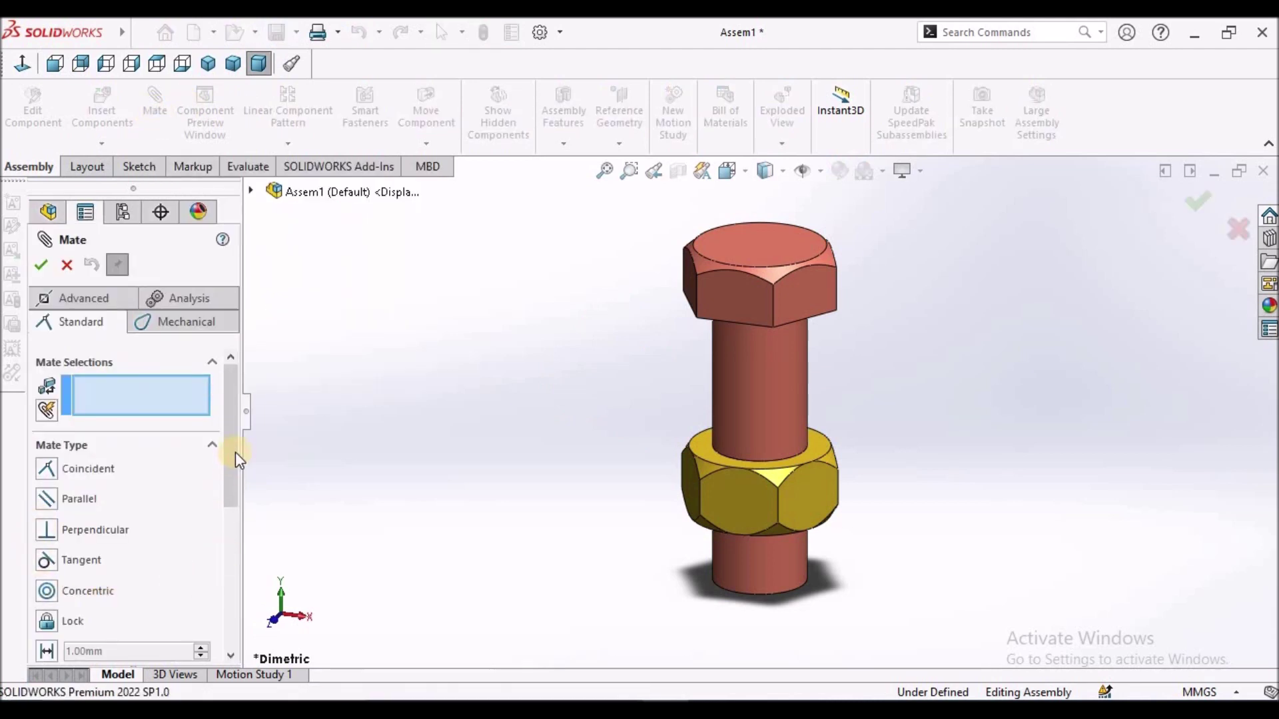
{"action": "left_click_drag", "start_coordinate": [234, 442], "coordinate": [230, 508]}
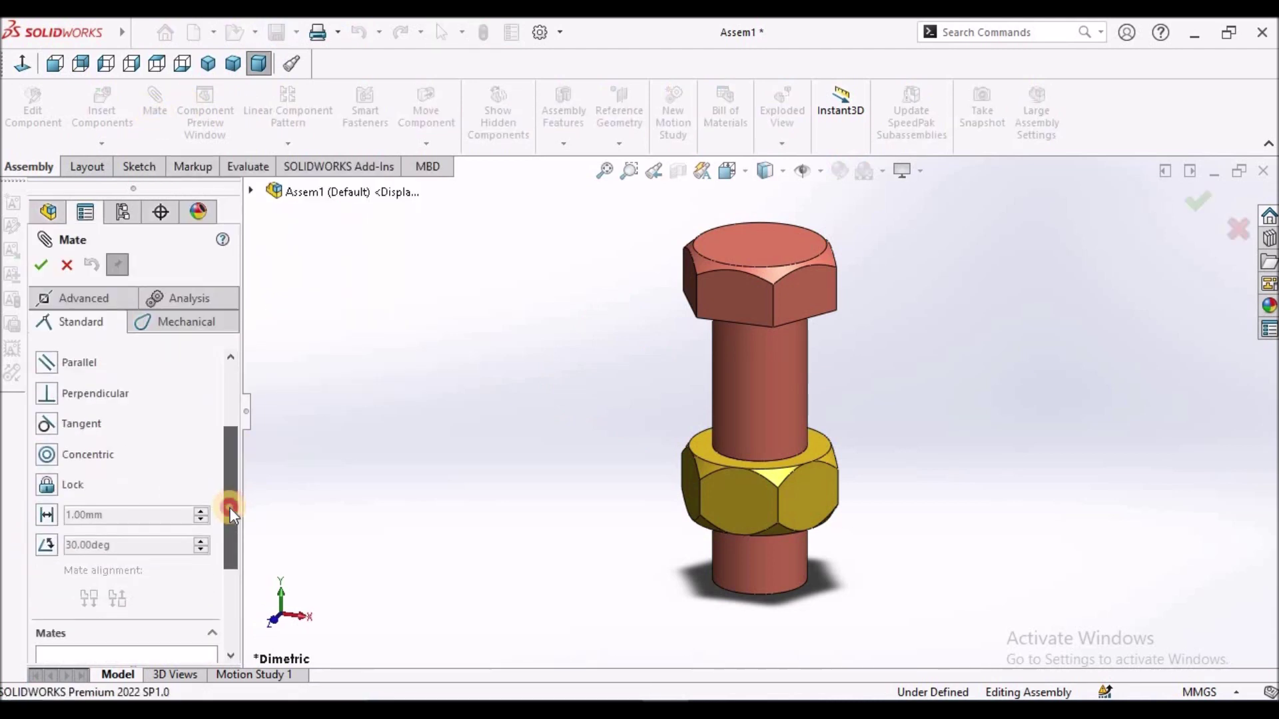
{"action": "left_click", "coordinate": [43, 506]}
{"action": "scroll", "coordinate": [782, 381], "scroll_direction": "up", "scroll_amount": 2}
{"action": "scroll", "coordinate": [761, 293], "scroll_direction": "down", "scroll_amount": 1}
{"action": "left_click", "coordinate": [758, 296]}
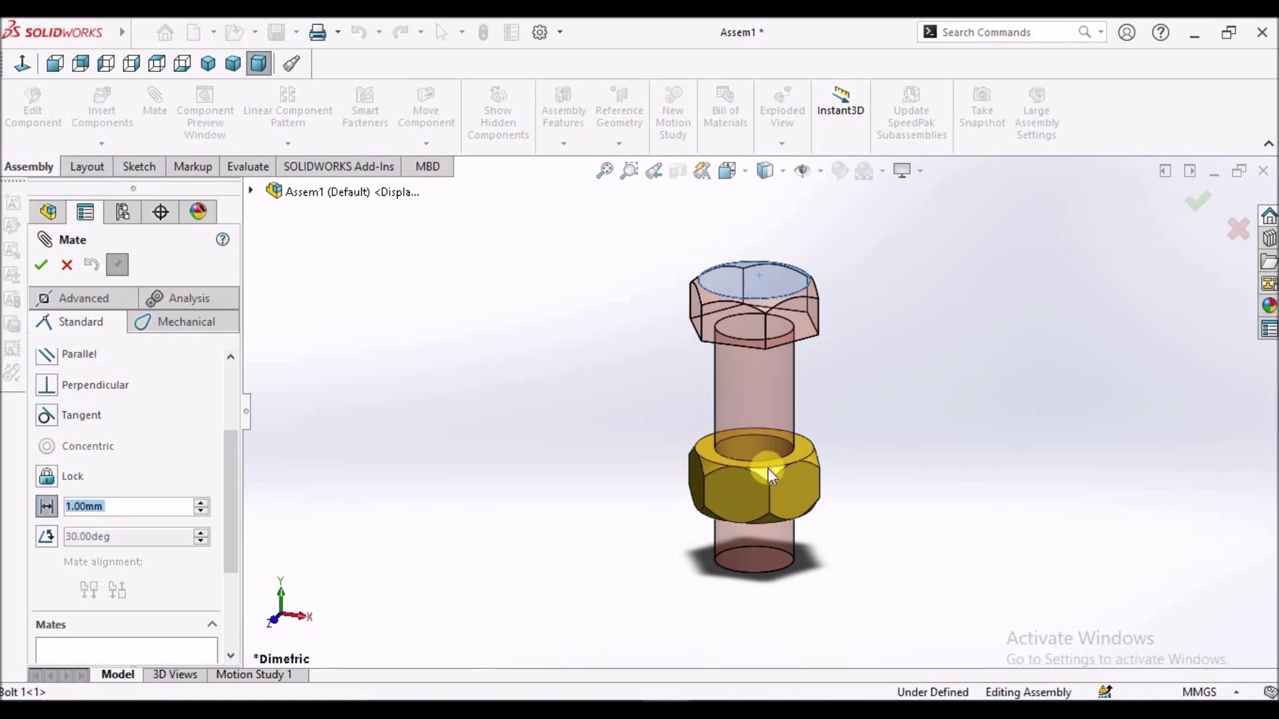
{"action": "scroll", "coordinate": [770, 466], "scroll_direction": "down", "scroll_amount": 3}
{"action": "left_click", "coordinate": [646, 429]}
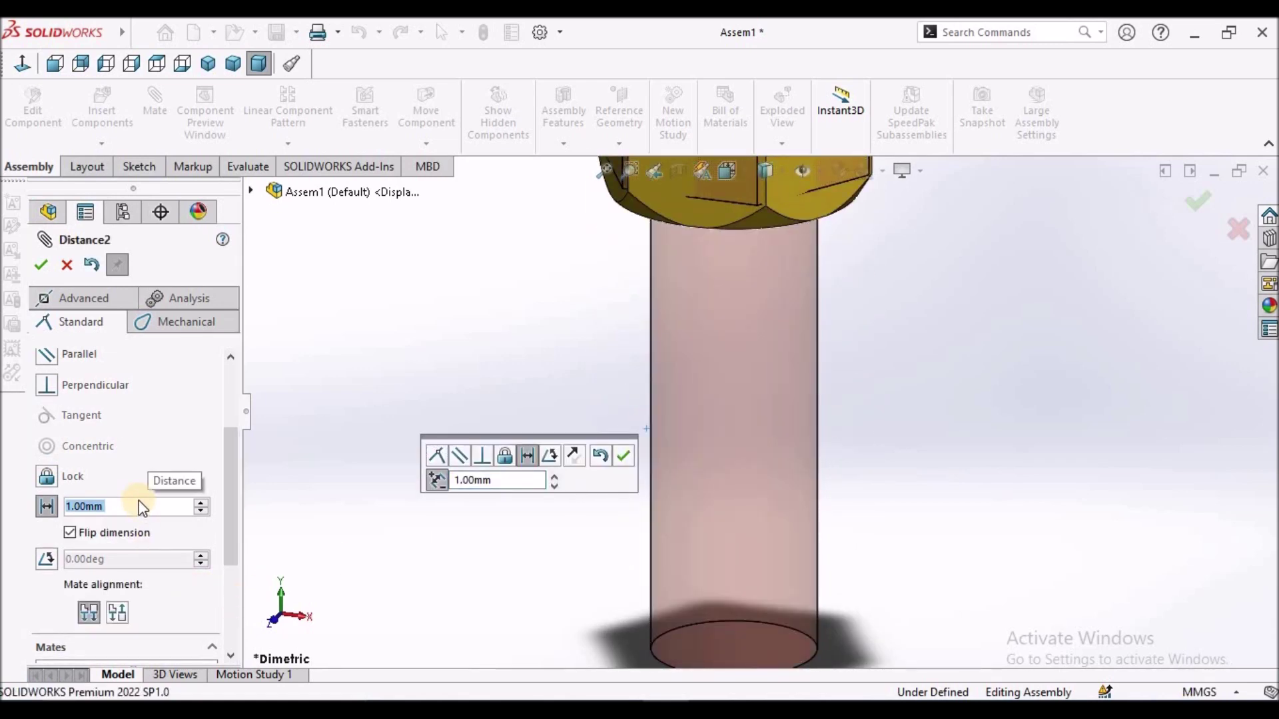
- Set the distance to 30 mm, accept the mate, and spin the nut to test it
{"action": "type", "text": "30"}
{"action": "key", "text": "Return"}
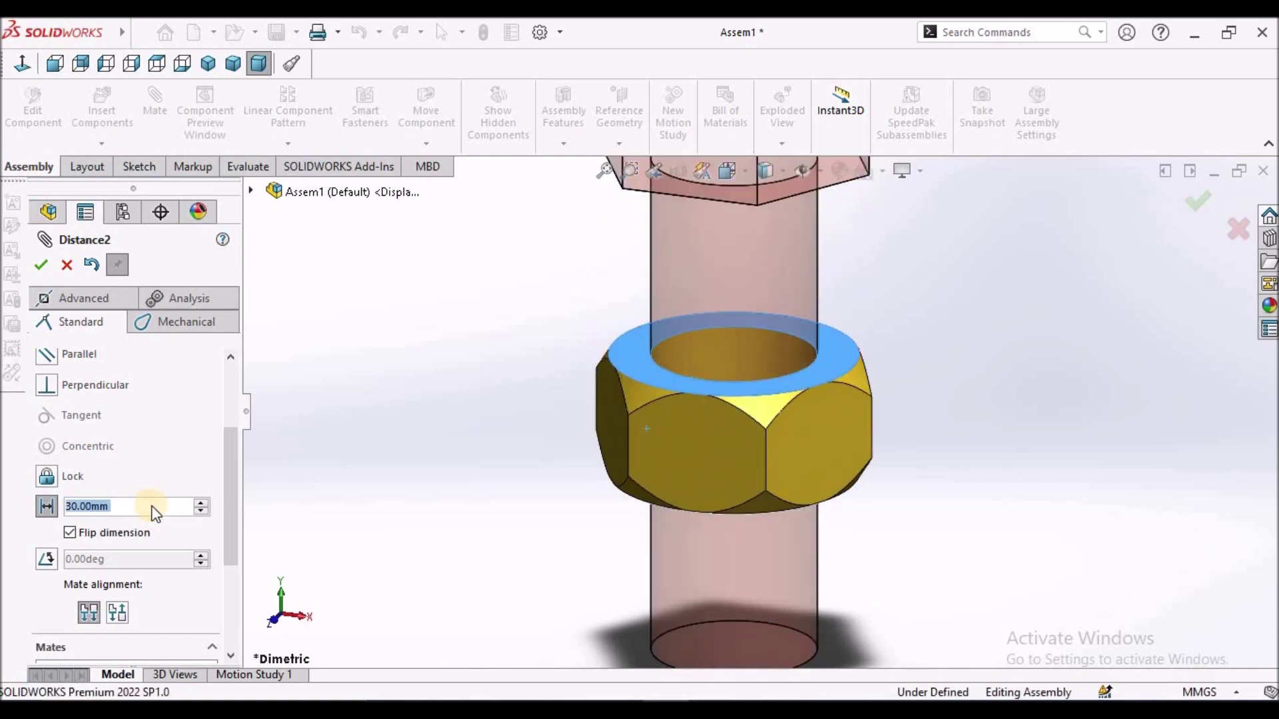
{"action": "scroll", "coordinate": [670, 457], "scroll_direction": "up", "scroll_amount": 5}
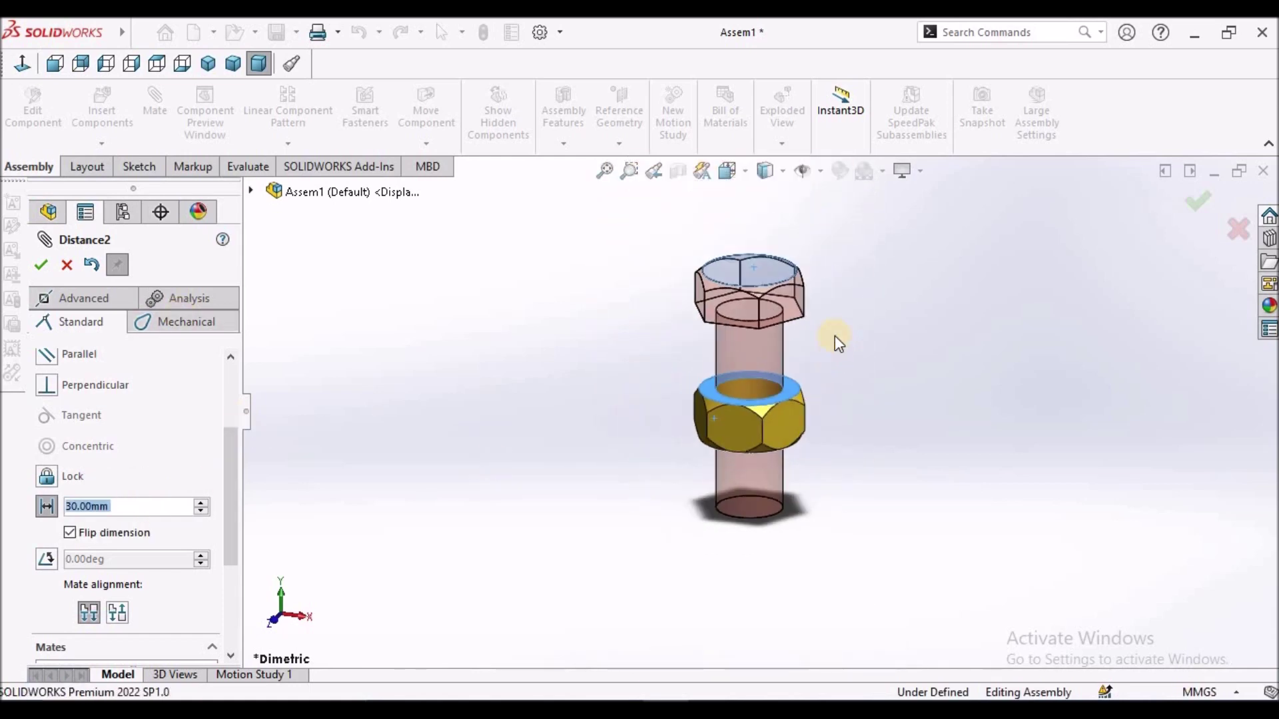
{"action": "left_click", "coordinate": [40, 264]}
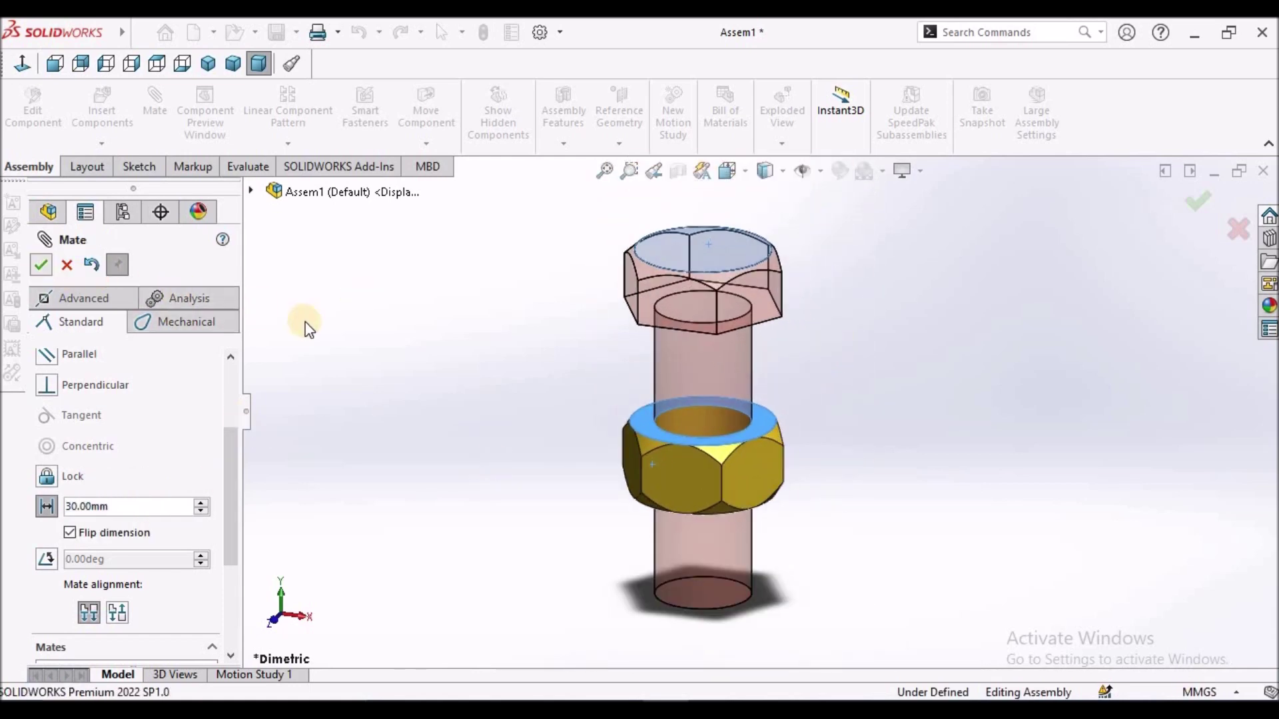
{"action": "left_click", "coordinate": [67, 264]}
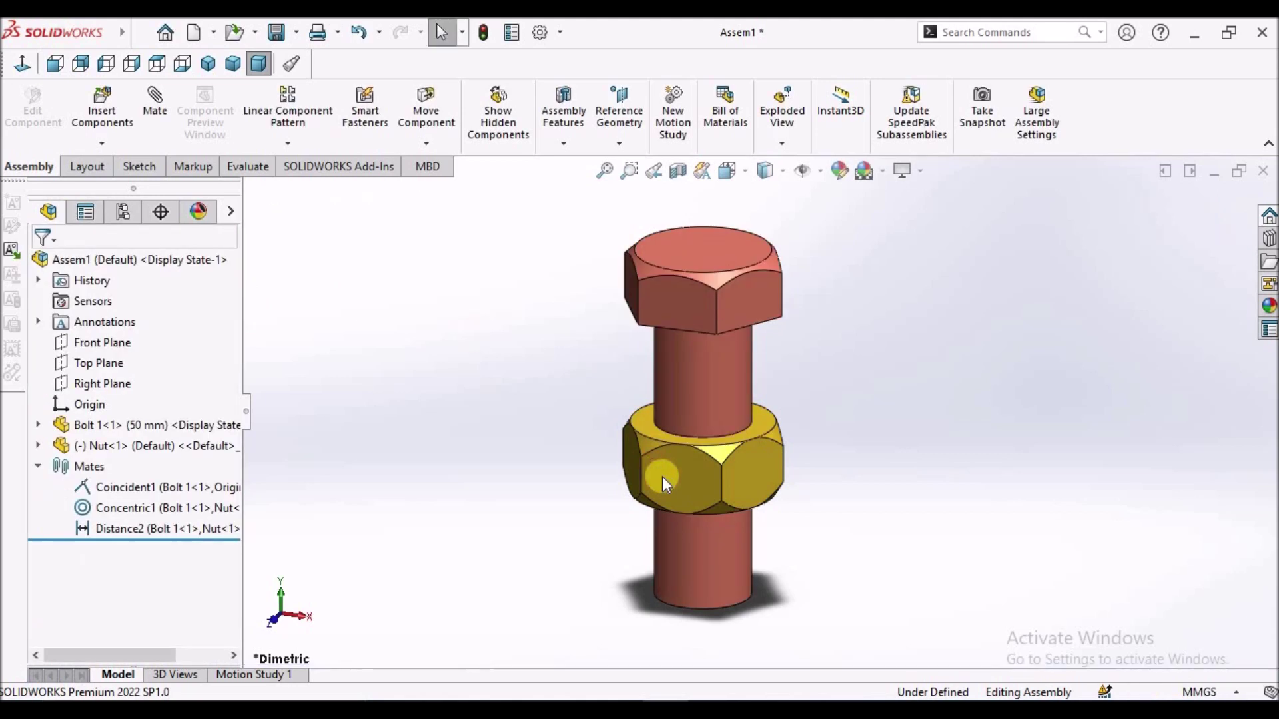
{"action": "left_click_drag", "start_coordinate": [686, 469], "coordinate": [654, 430]}
{"action": "left_click", "coordinate": [471, 422]}
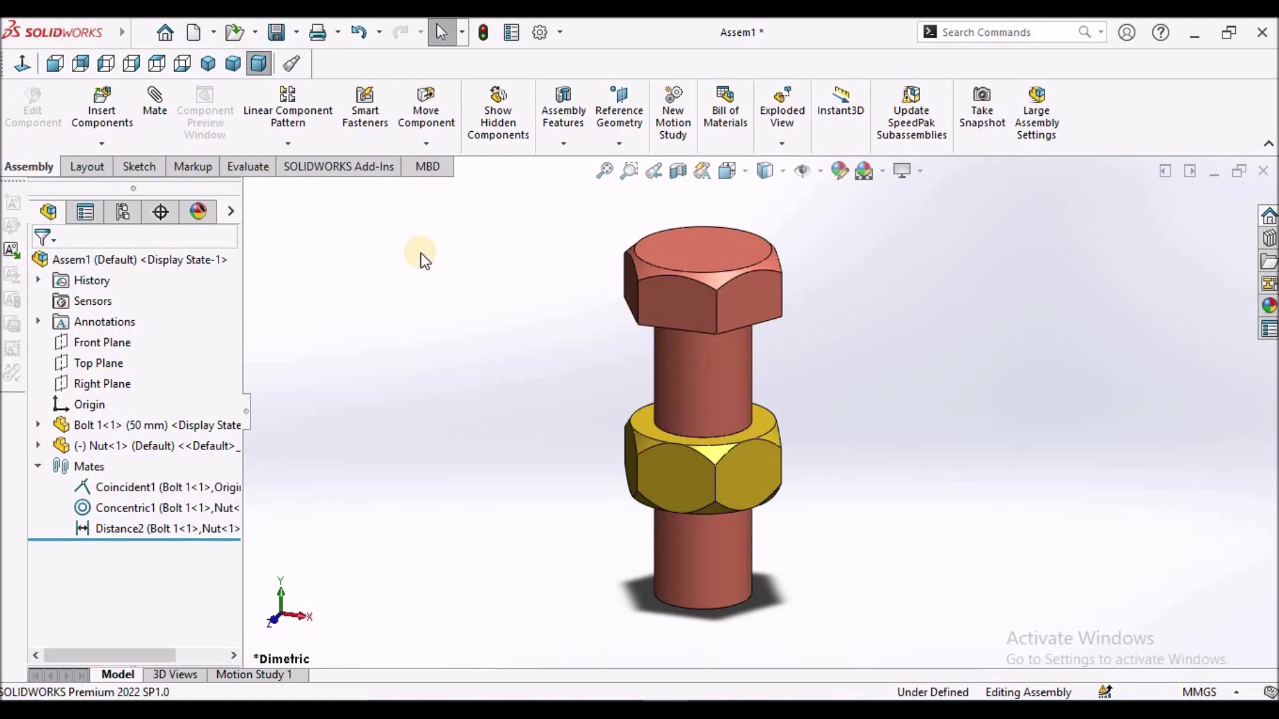
- Mate a hex side face of the bolt head parallel to a flat face of the nut
{"action": "left_click", "coordinate": [155, 108]}
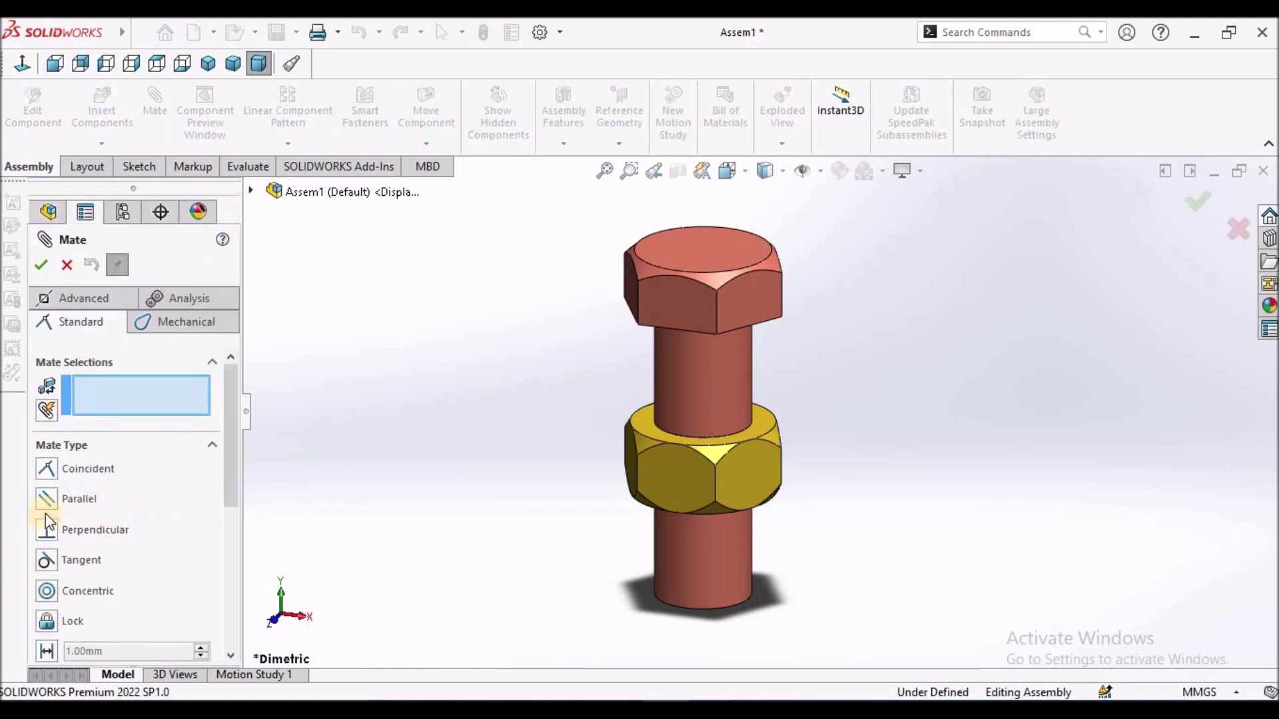
{"action": "left_click", "coordinate": [742, 299]}
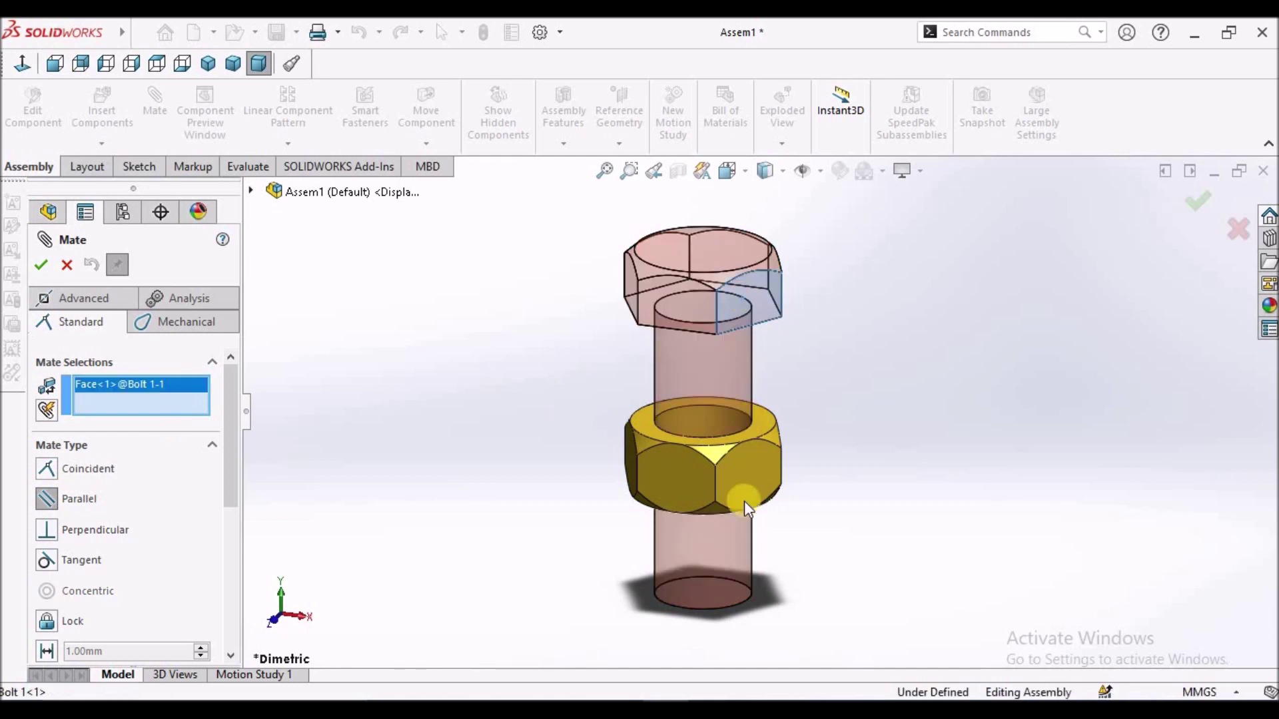
{"action": "left_click", "coordinate": [754, 481]}
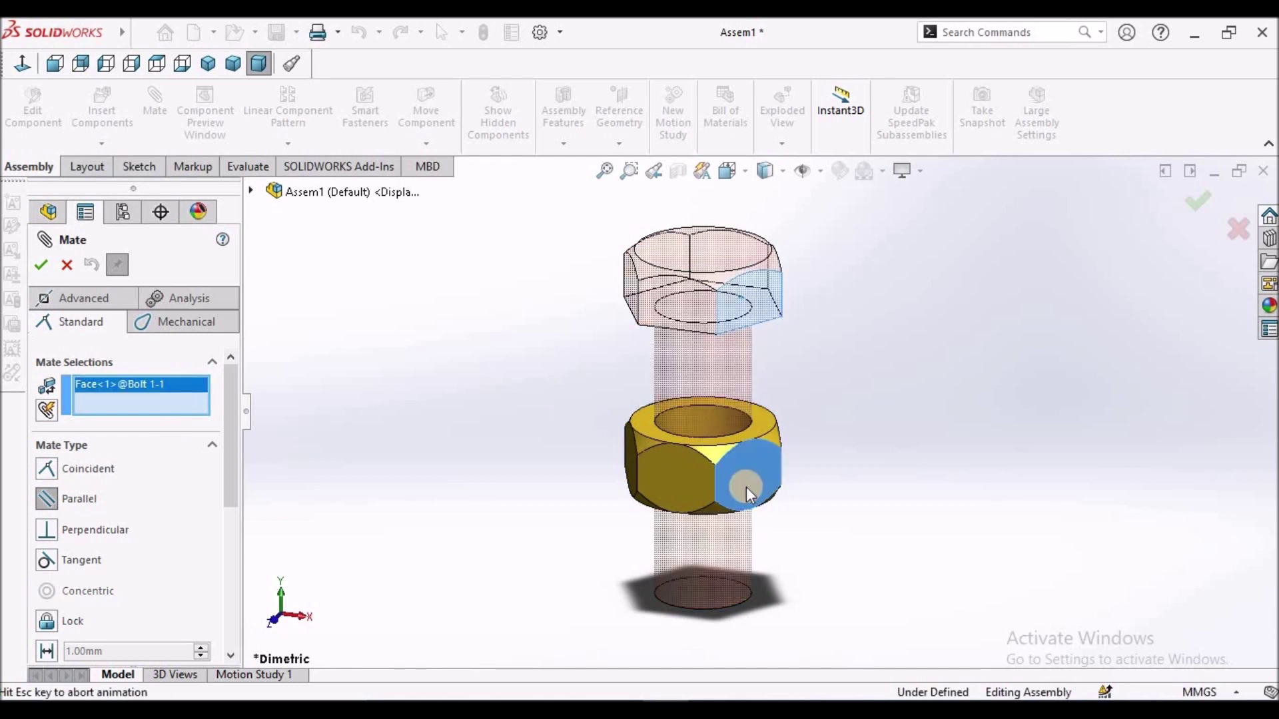
{"action": "left_click", "coordinate": [42, 267]}
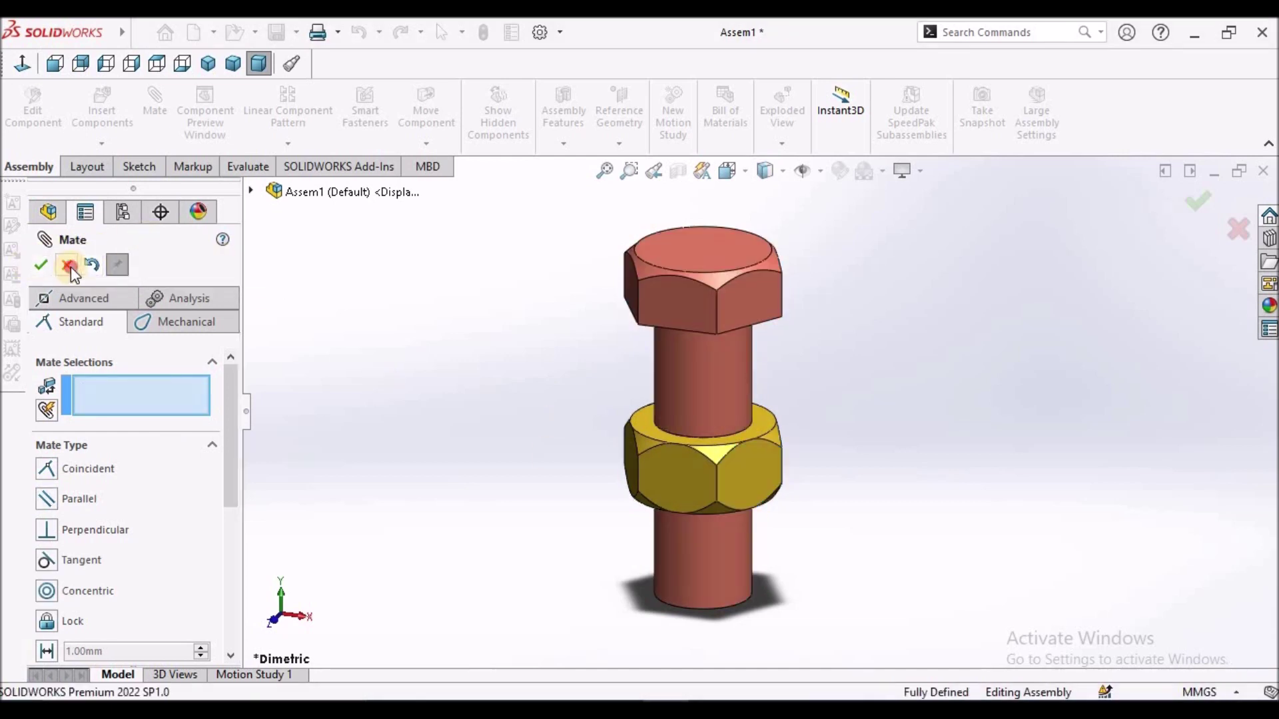
{"action": "left_click", "coordinate": [67, 266]}
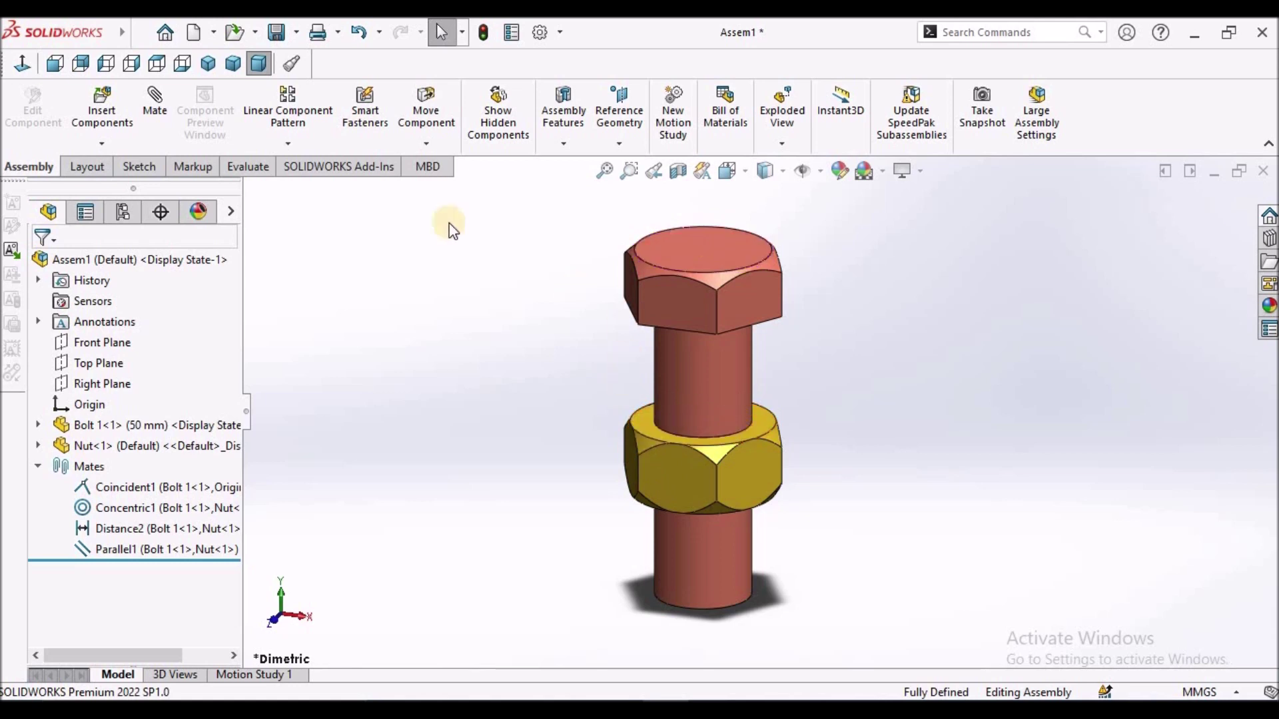
{"action": "left_click", "coordinate": [248, 167]}
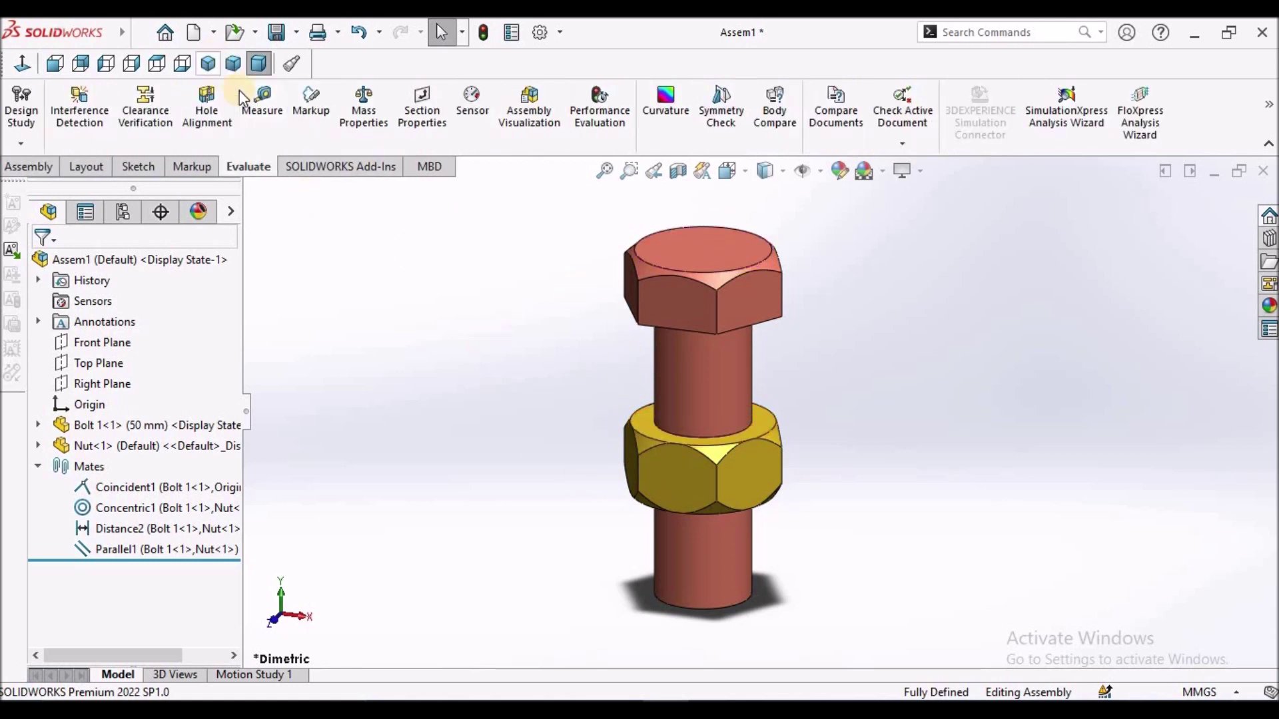
- Measure the bolt-head and nut top faces to confirm they are parallel and 30 mm apart
{"action": "left_click", "coordinate": [270, 104]}
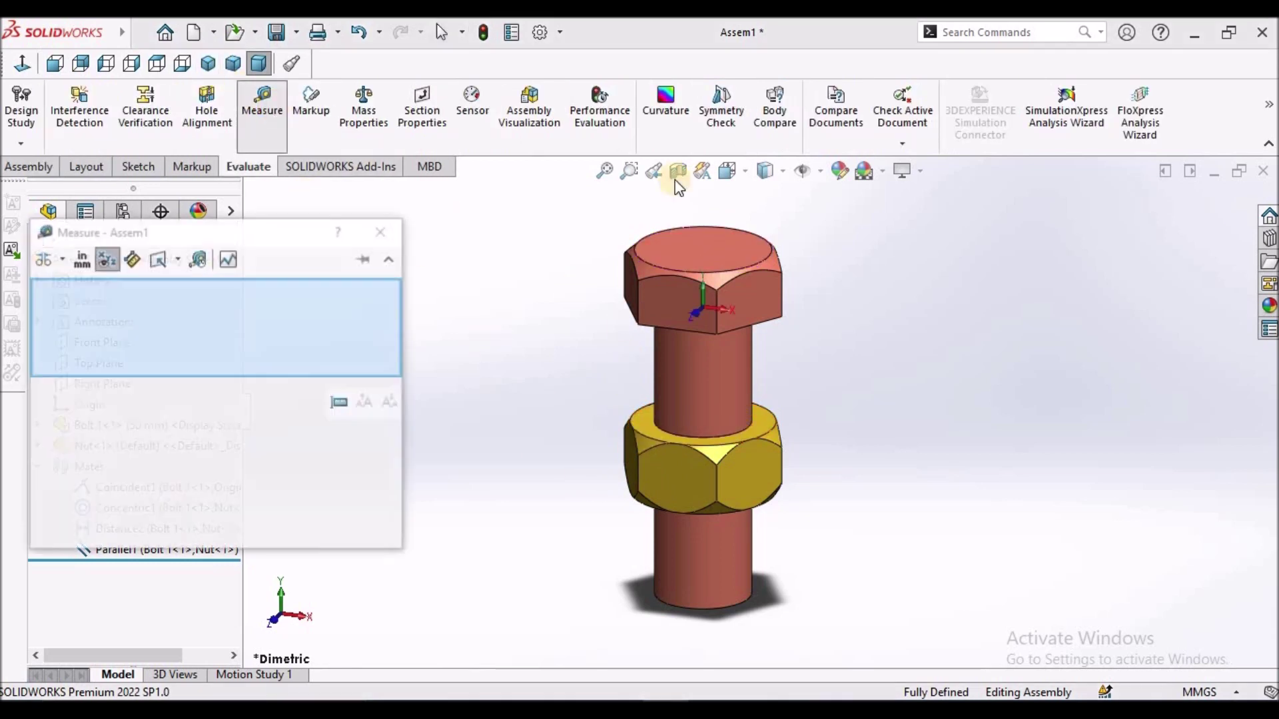
{"action": "left_click", "coordinate": [694, 257]}
{"action": "left_click", "coordinate": [645, 433]}
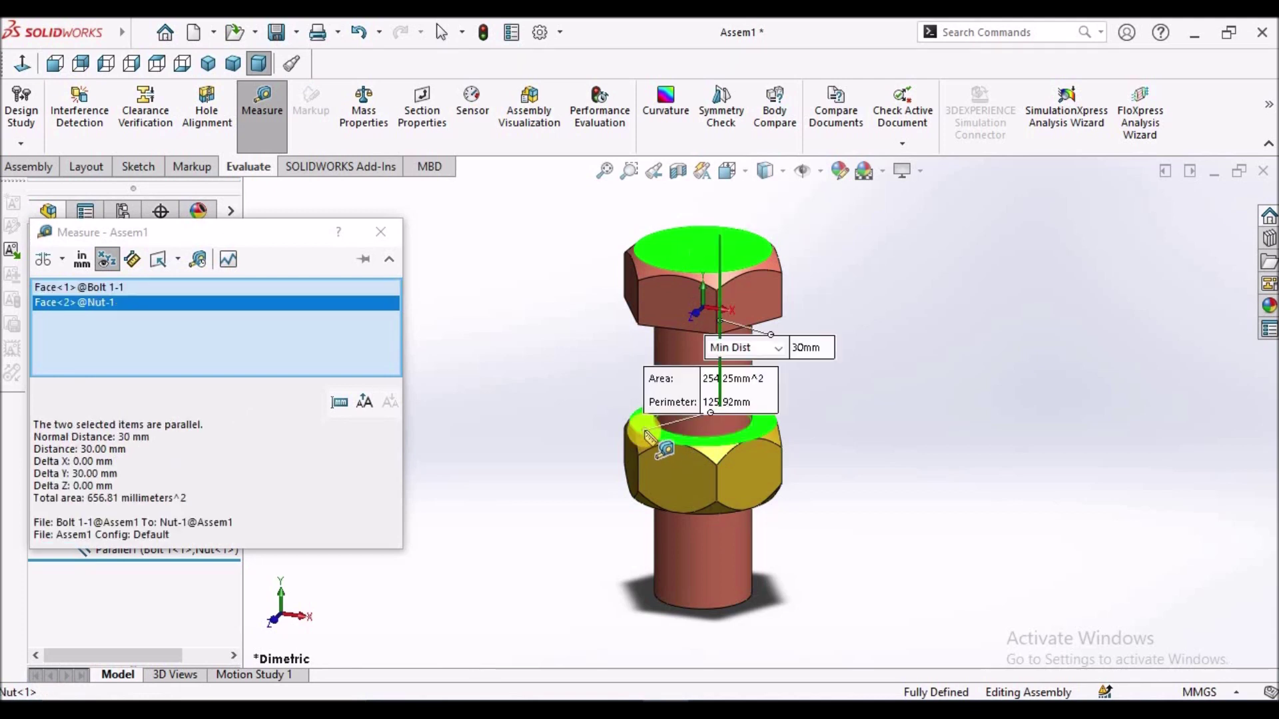
{"action": "scroll", "coordinate": [784, 372], "scroll_direction": "down", "scroll_amount": 2}
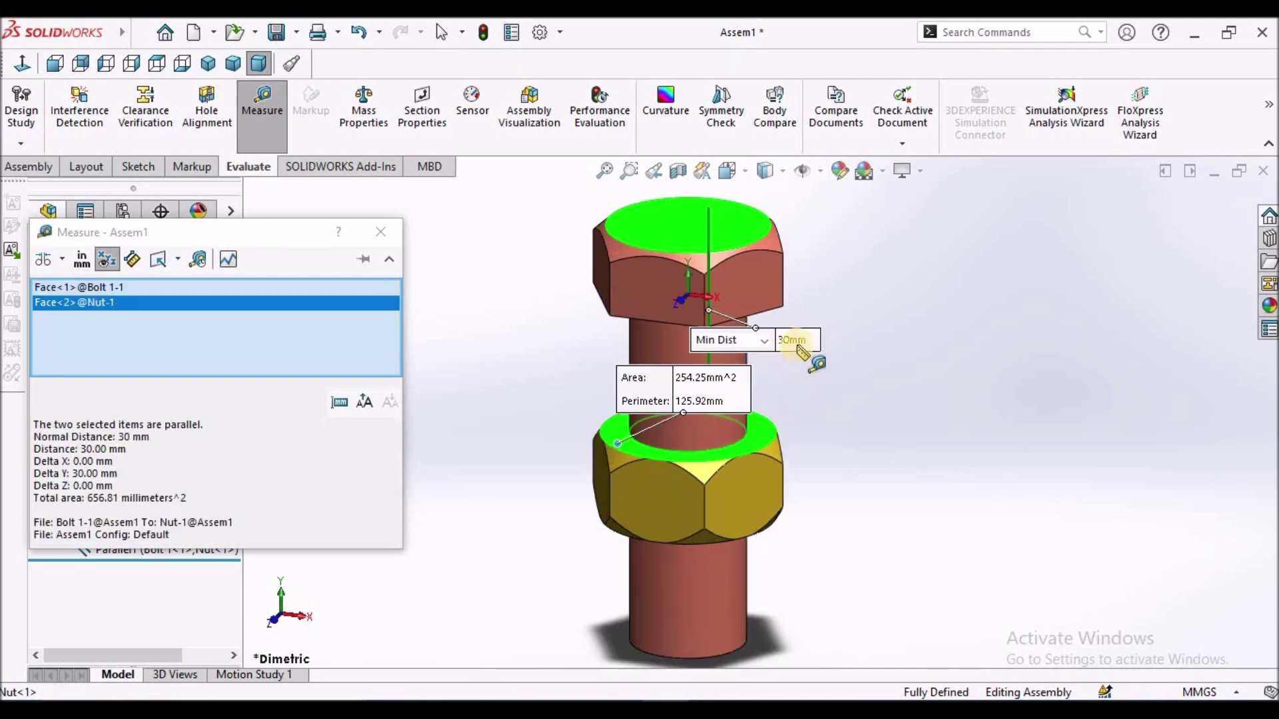
{"action": "left_click", "coordinate": [380, 231]}
{"action": "left_click", "coordinate": [966, 321]}
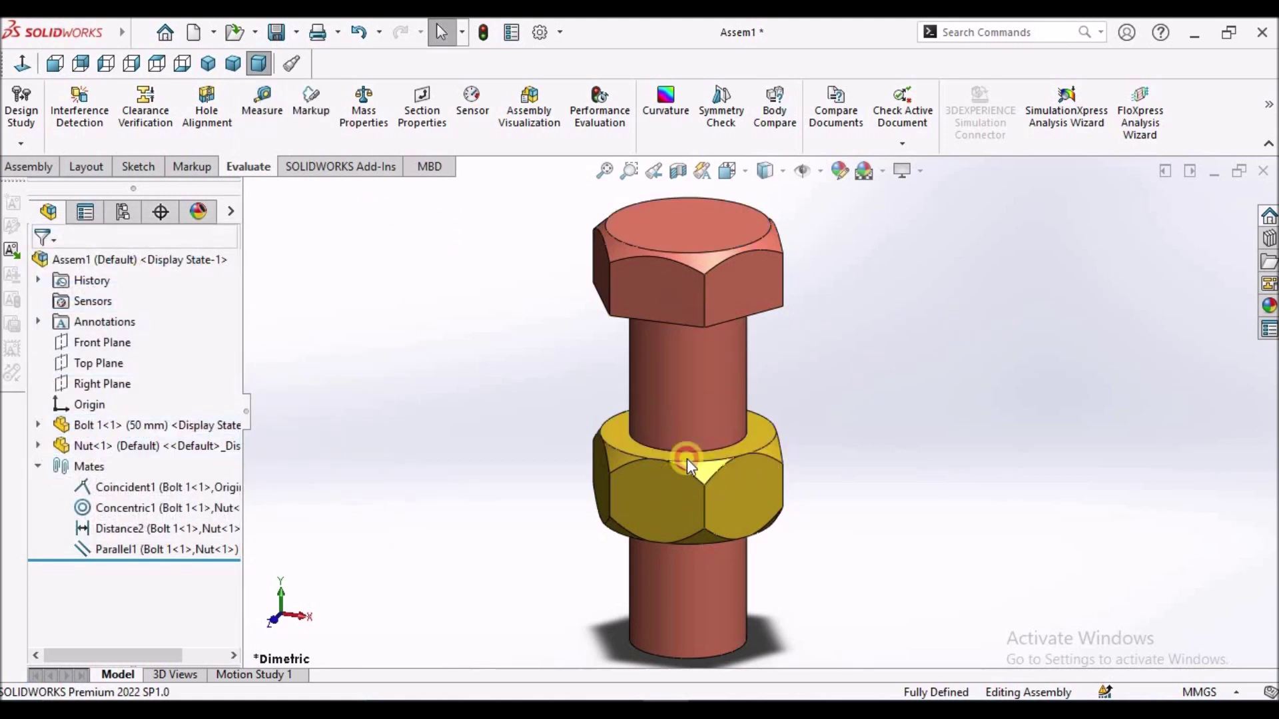
- Try dragging the nut along the bolt to confirm it can no longer move
{"action": "left_click_drag", "start_coordinate": [686, 459], "coordinate": [682, 485]}
{"action": "left_click", "coordinate": [1009, 321]}
{"action": "scroll", "coordinate": [1002, 329], "scroll_direction": "up", "scroll_amount": 1}
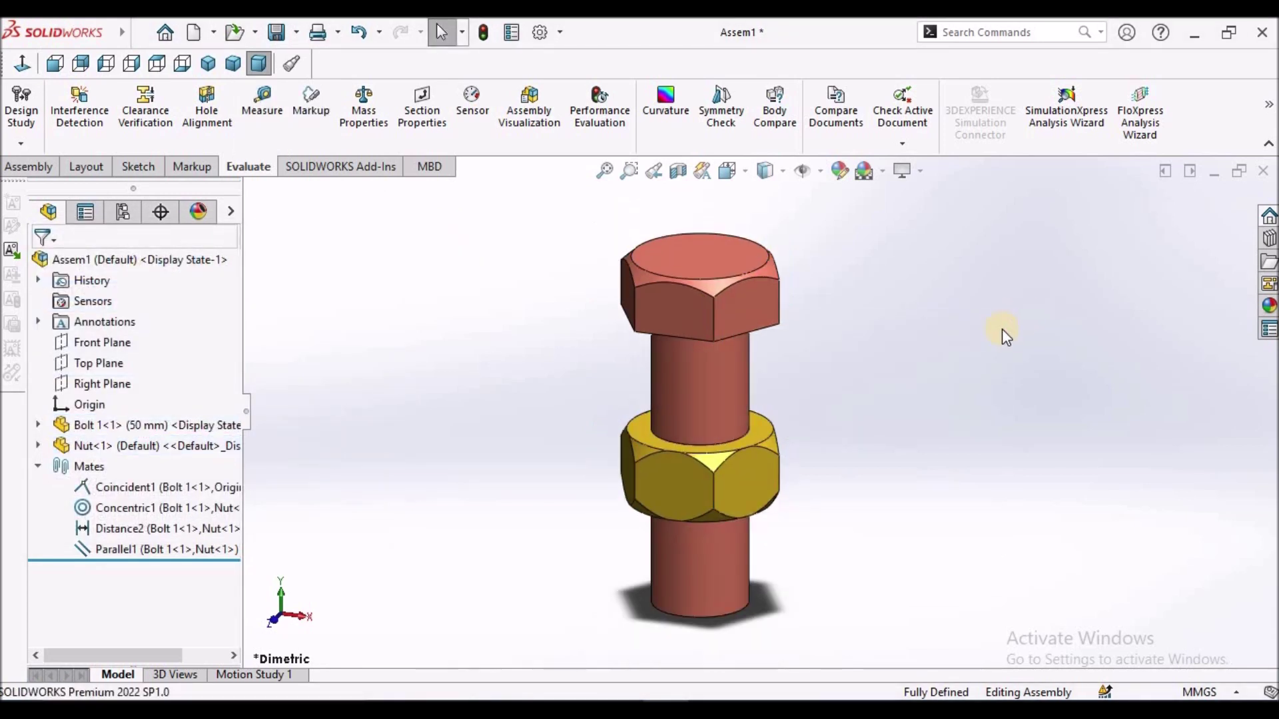
{"action": "right_click", "coordinate": [125, 531]}
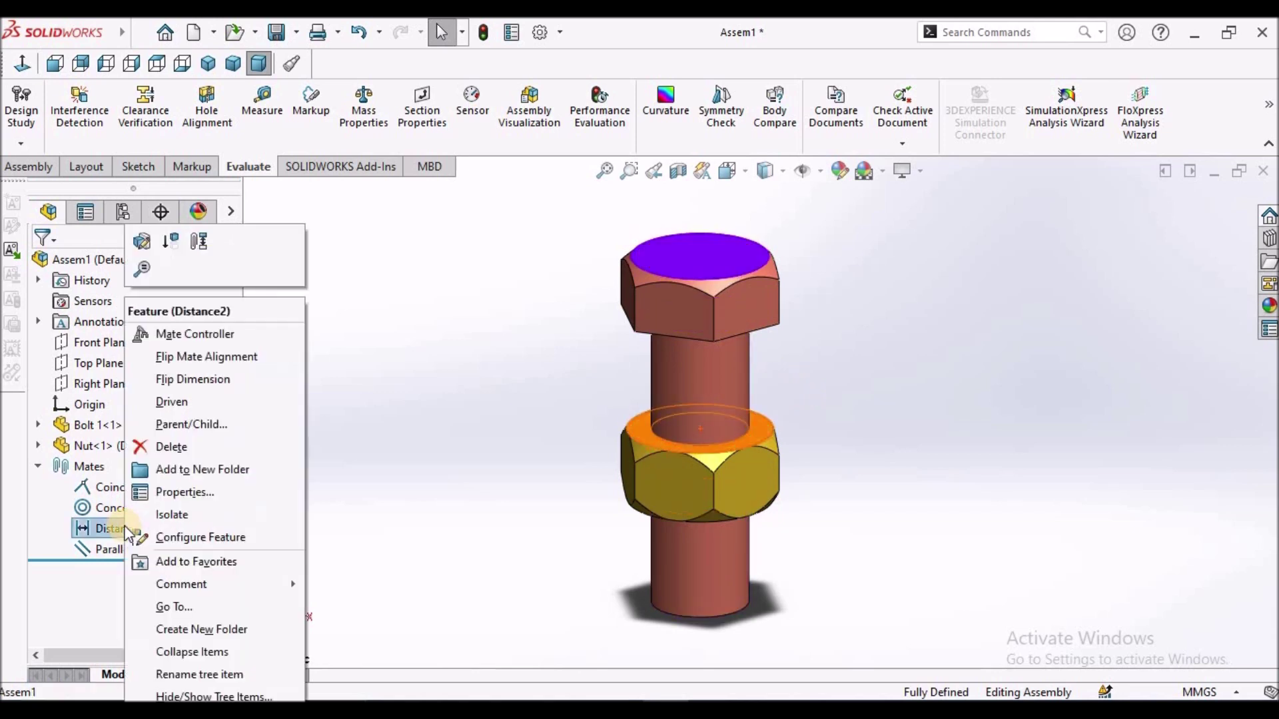
{"action": "left_click", "coordinate": [142, 241]}
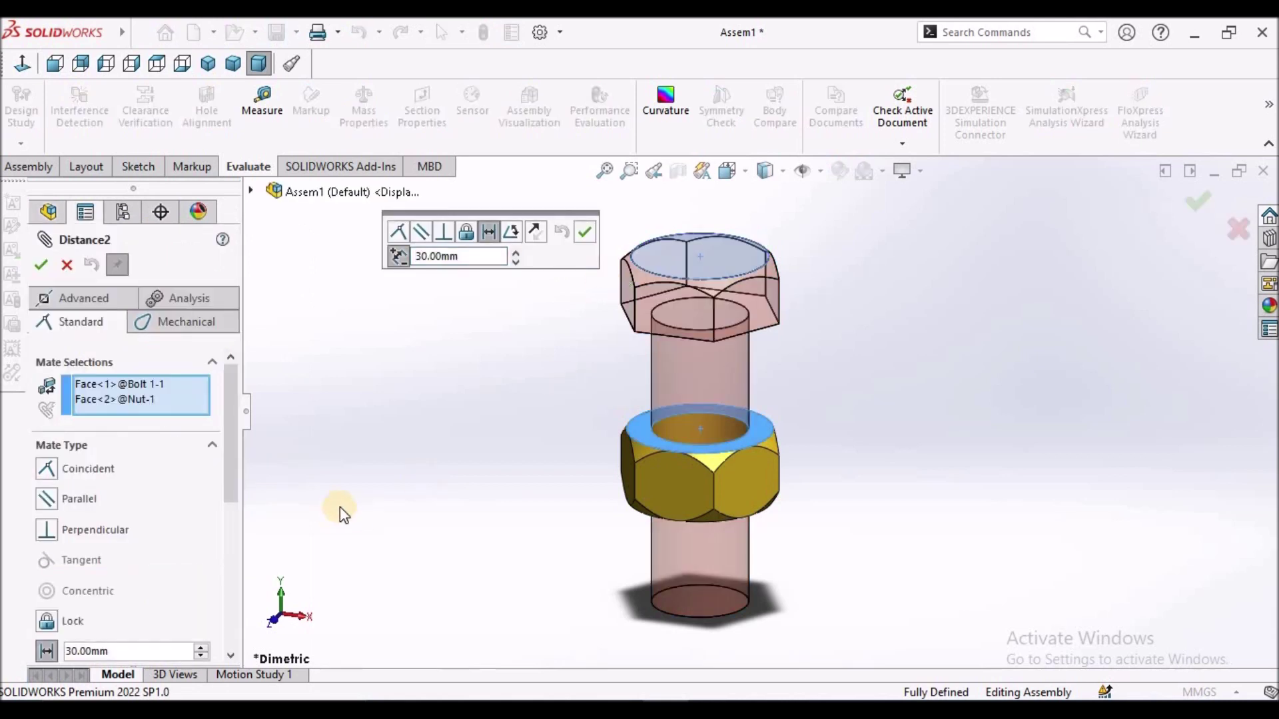
{"action": "scroll", "coordinate": [235, 530], "scroll_direction": "down", "scroll_amount": 4}
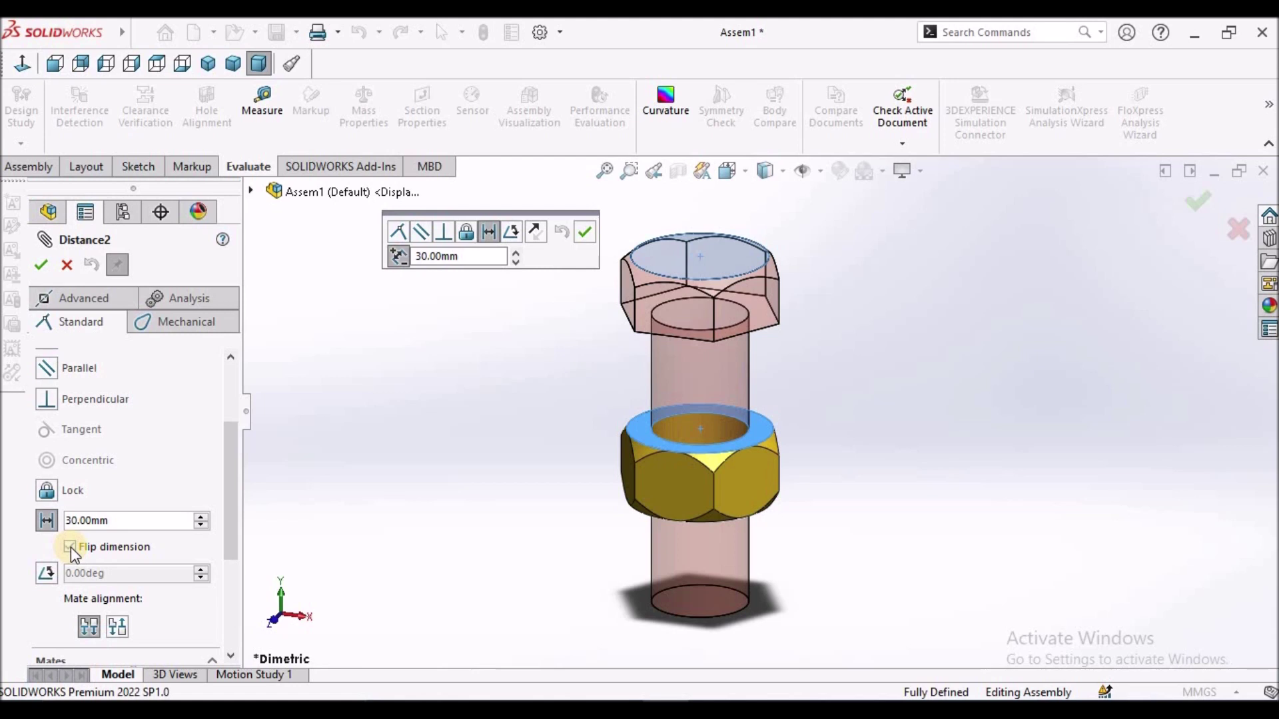
{"action": "scroll", "coordinate": [998, 414], "scroll_direction": "up", "scroll_amount": 2}
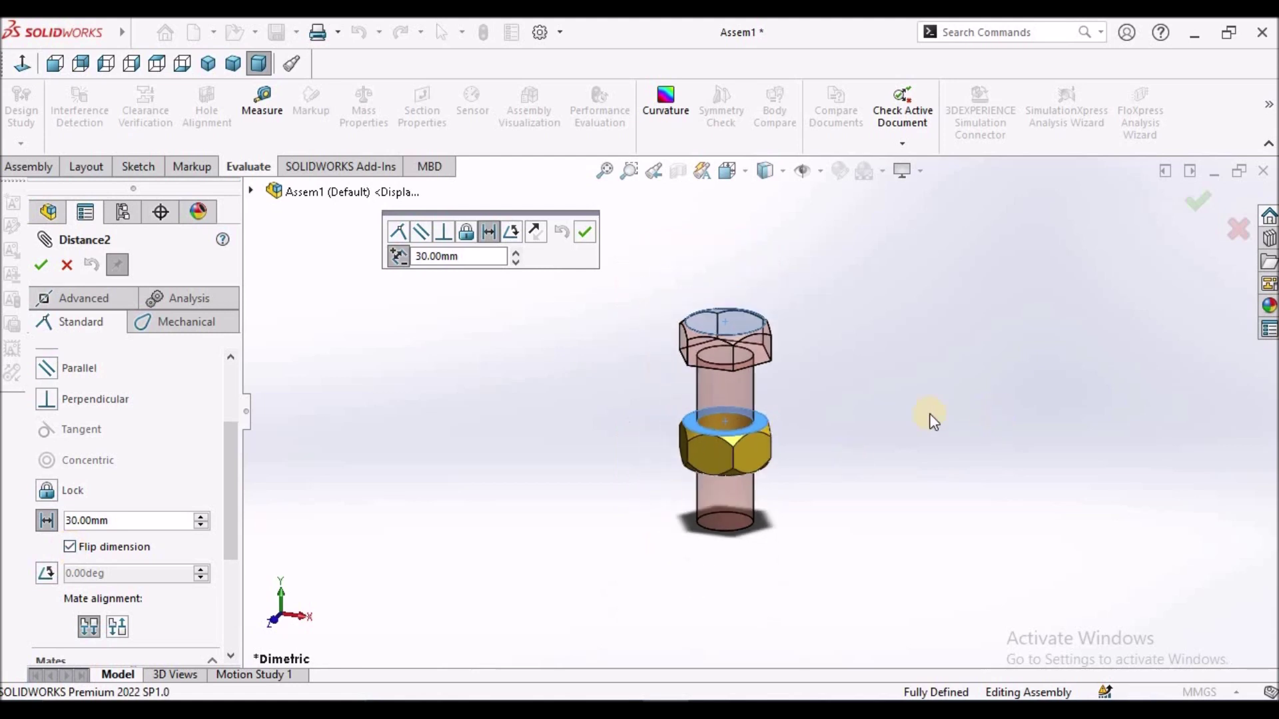
{"action": "scroll", "coordinate": [713, 350], "scroll_direction": "up", "scroll_amount": 1}
{"action": "scroll", "coordinate": [729, 453], "scroll_direction": "down", "scroll_amount": 2}
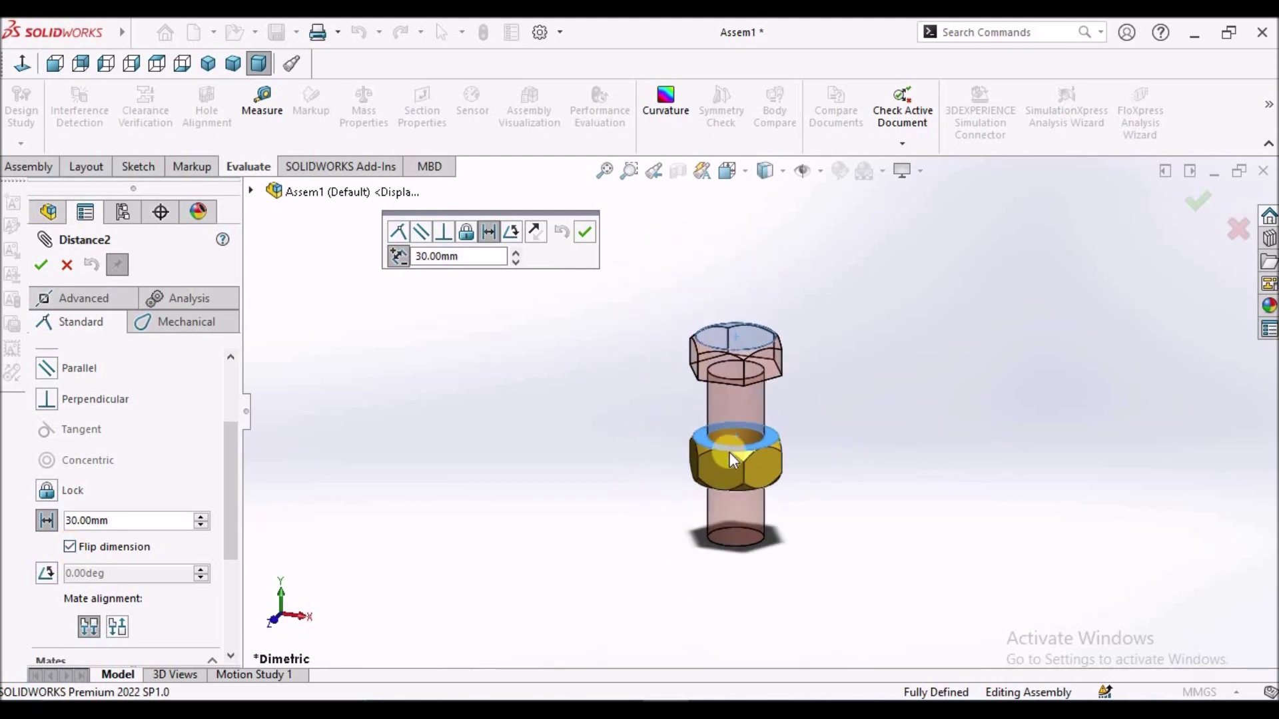
{"action": "left_click", "coordinate": [69, 546]}
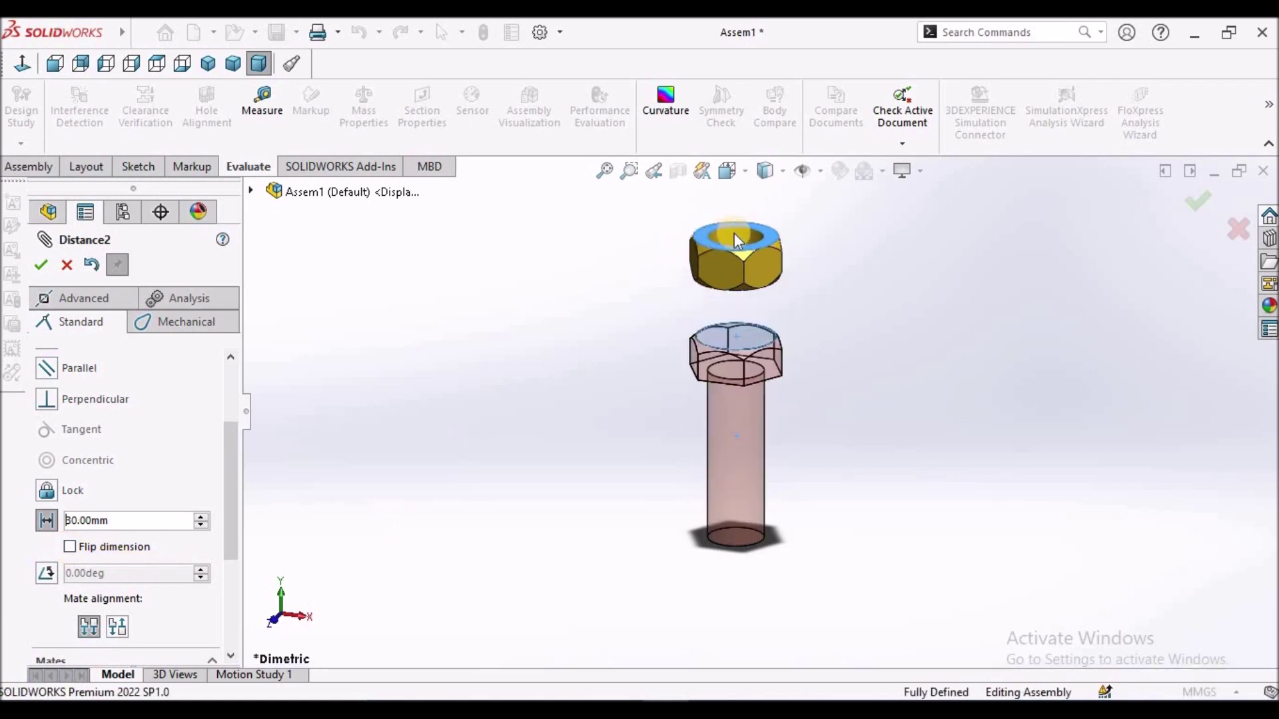
{"action": "left_click", "coordinate": [70, 547]}
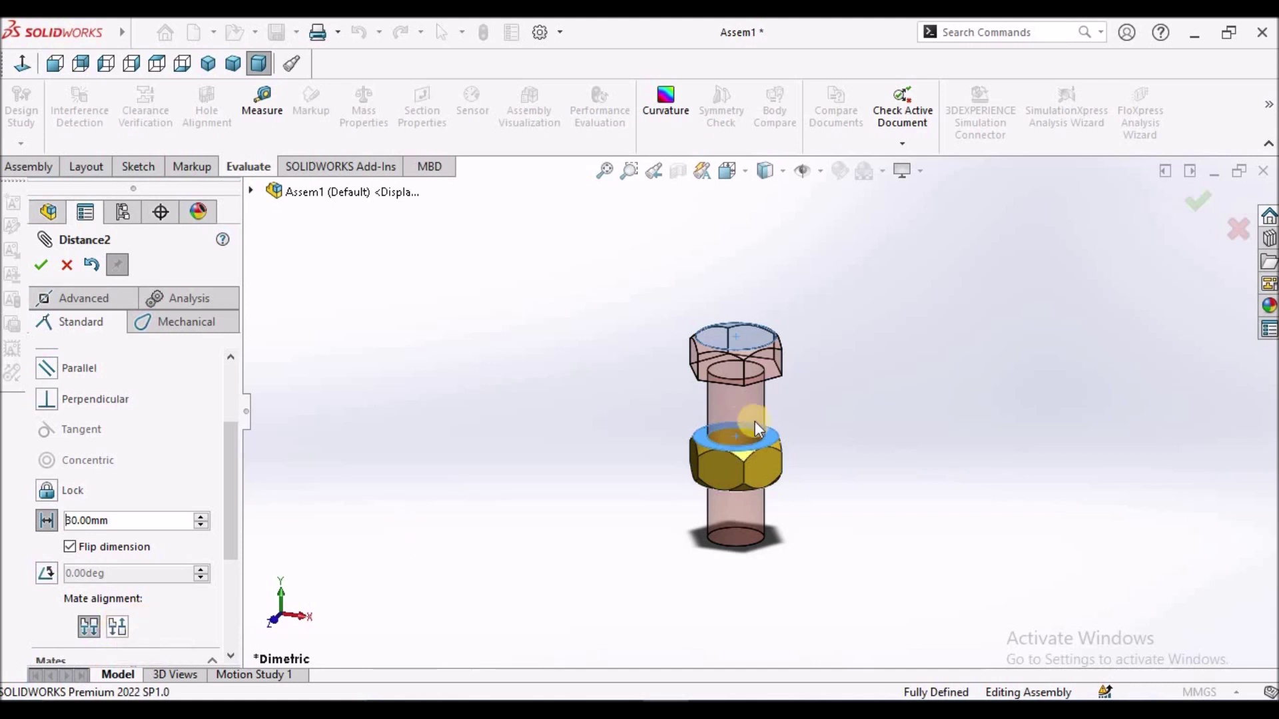
{"action": "scroll", "coordinate": [776, 403], "scroll_direction": "down", "scroll_amount": 2}
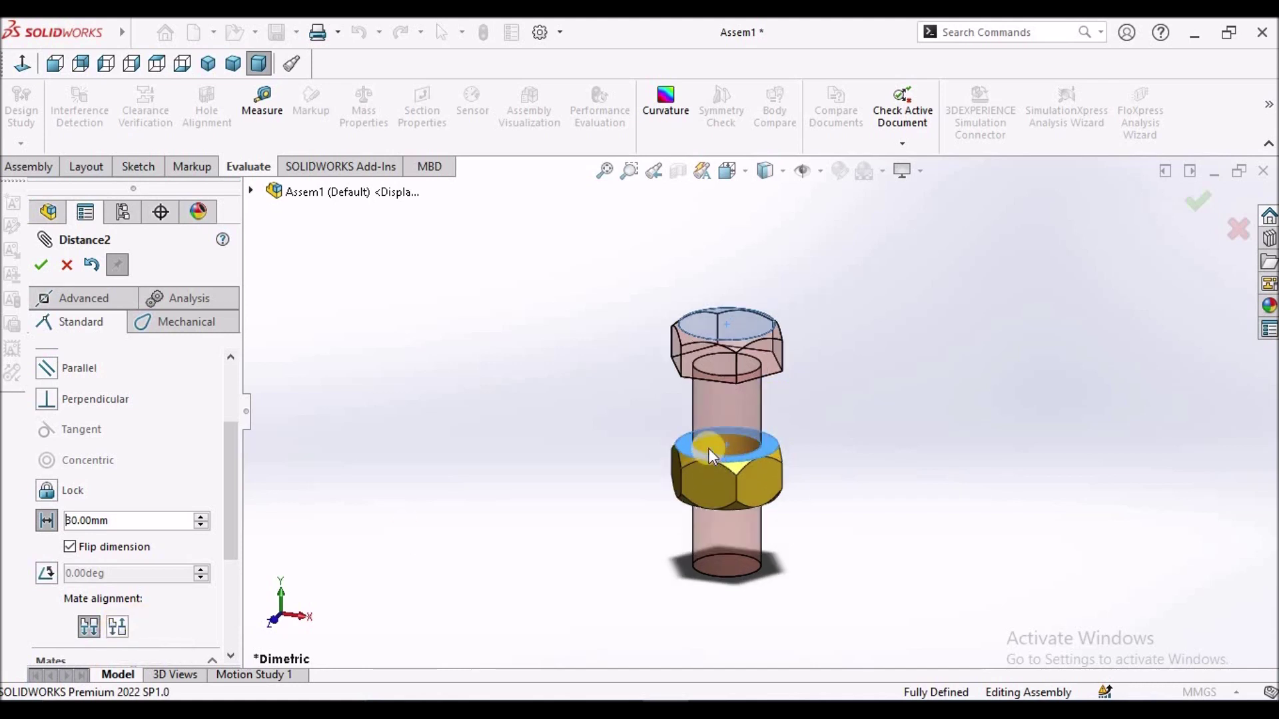
{"action": "left_click", "coordinate": [116, 626]}
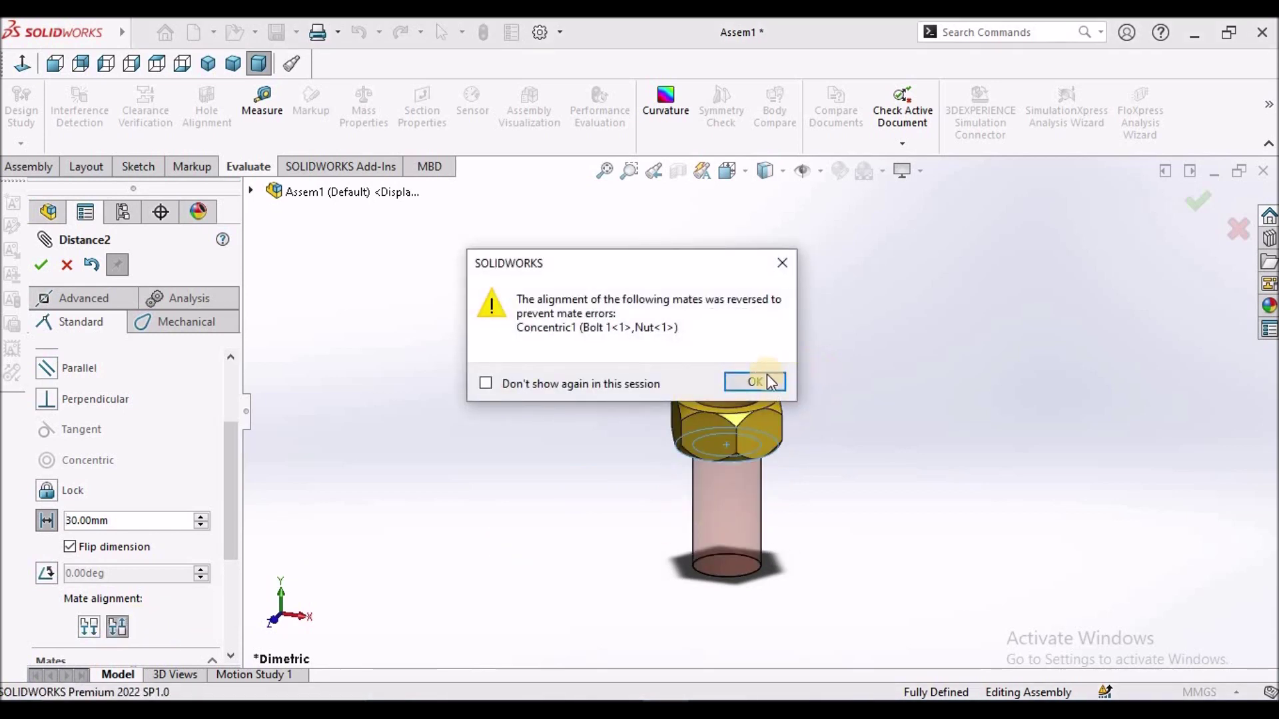
{"action": "left_click", "coordinate": [760, 380]}
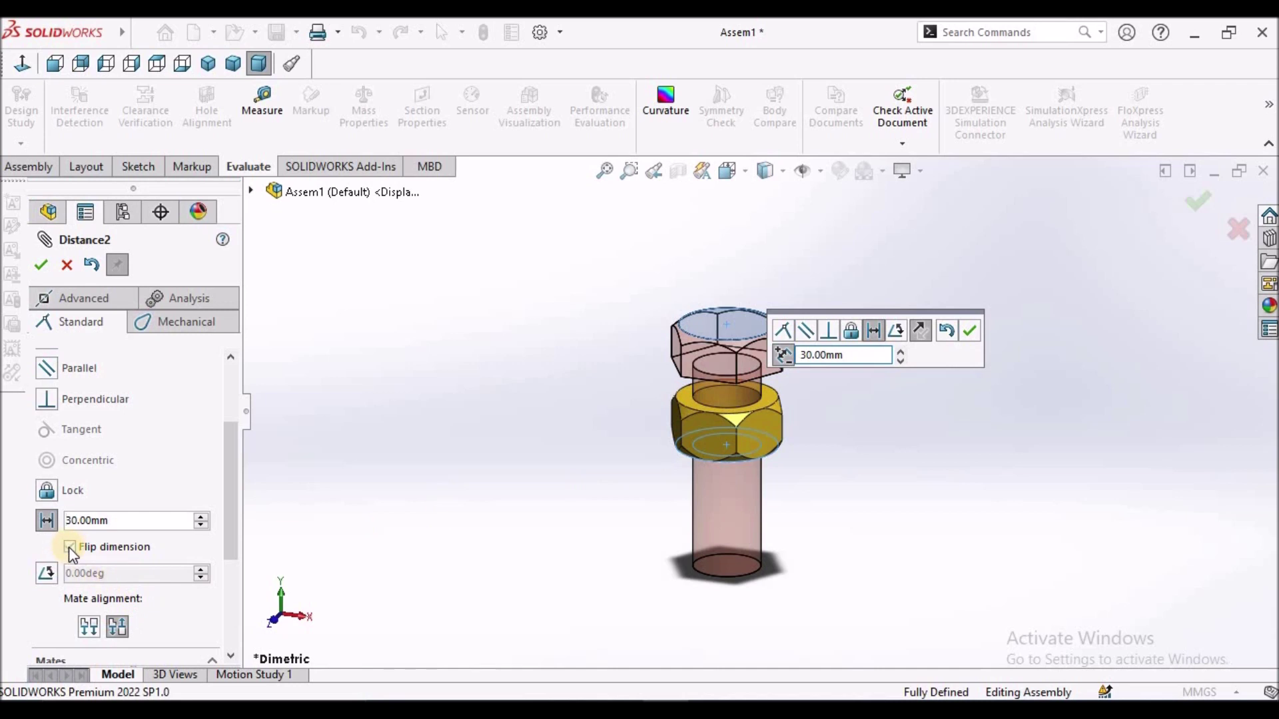
{"action": "left_click", "coordinate": [69, 547]}
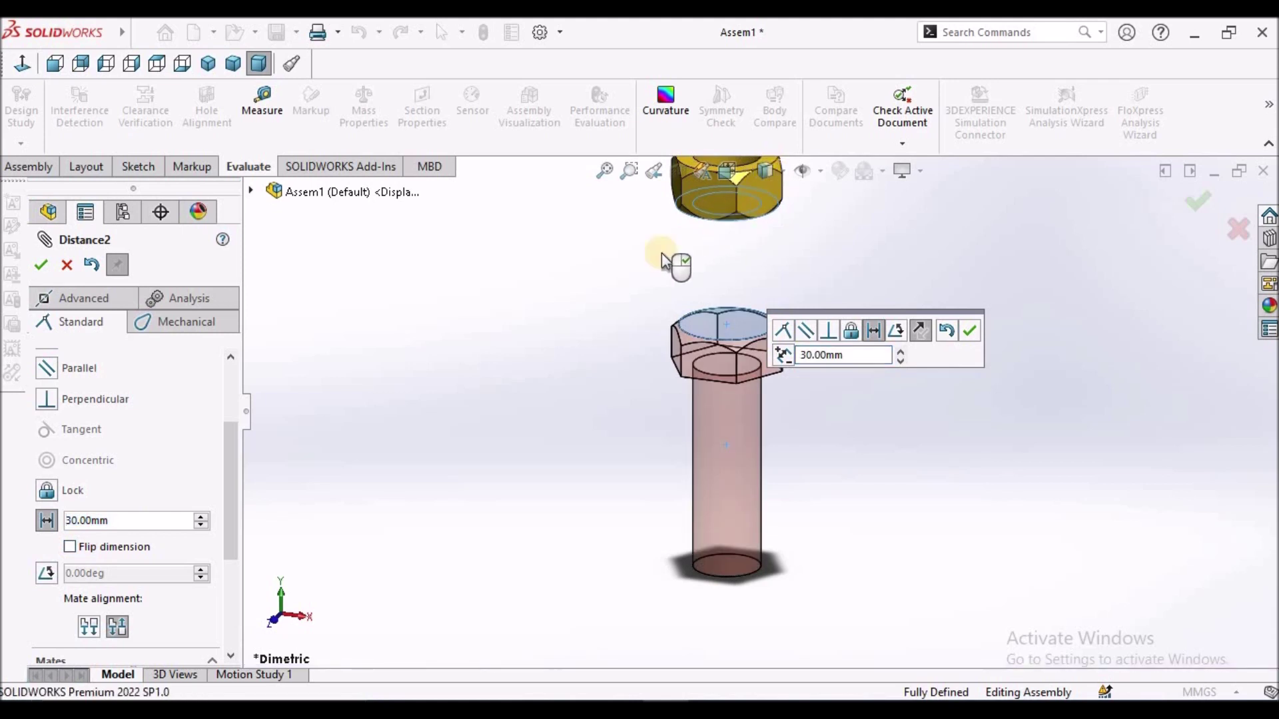
{"action": "left_click", "coordinate": [70, 547]}
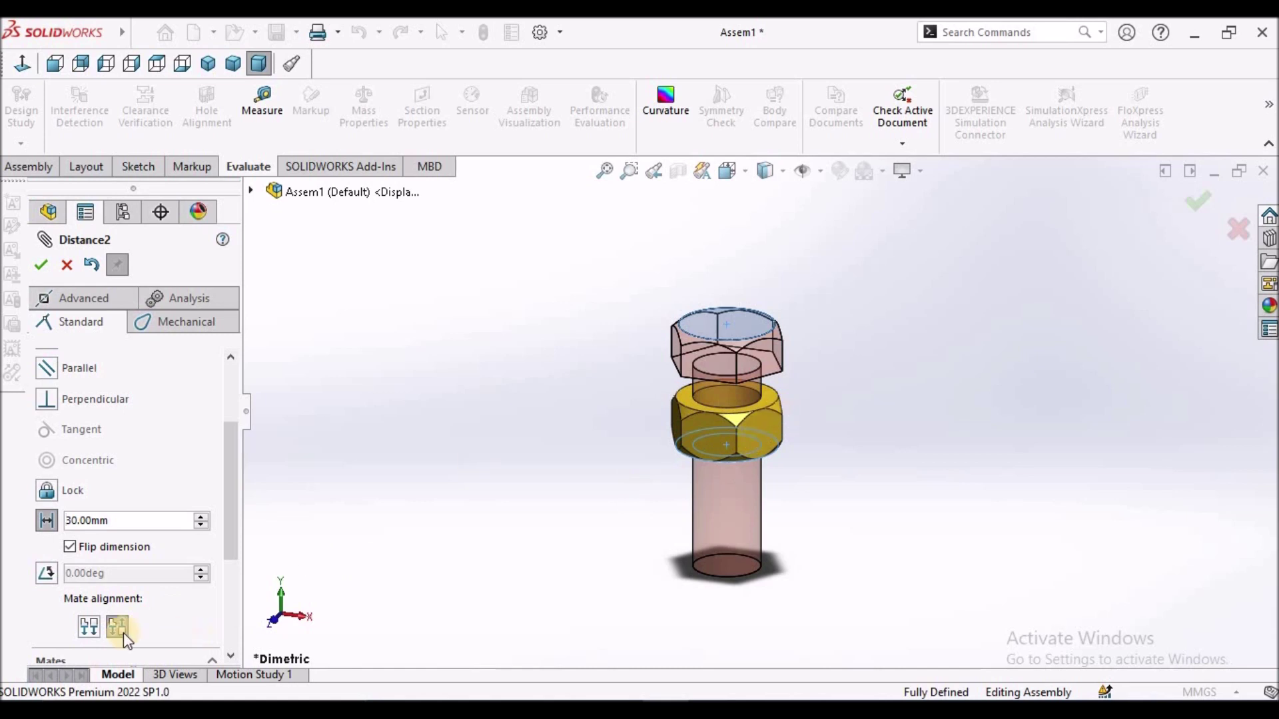
{"action": "left_click", "coordinate": [90, 627]}
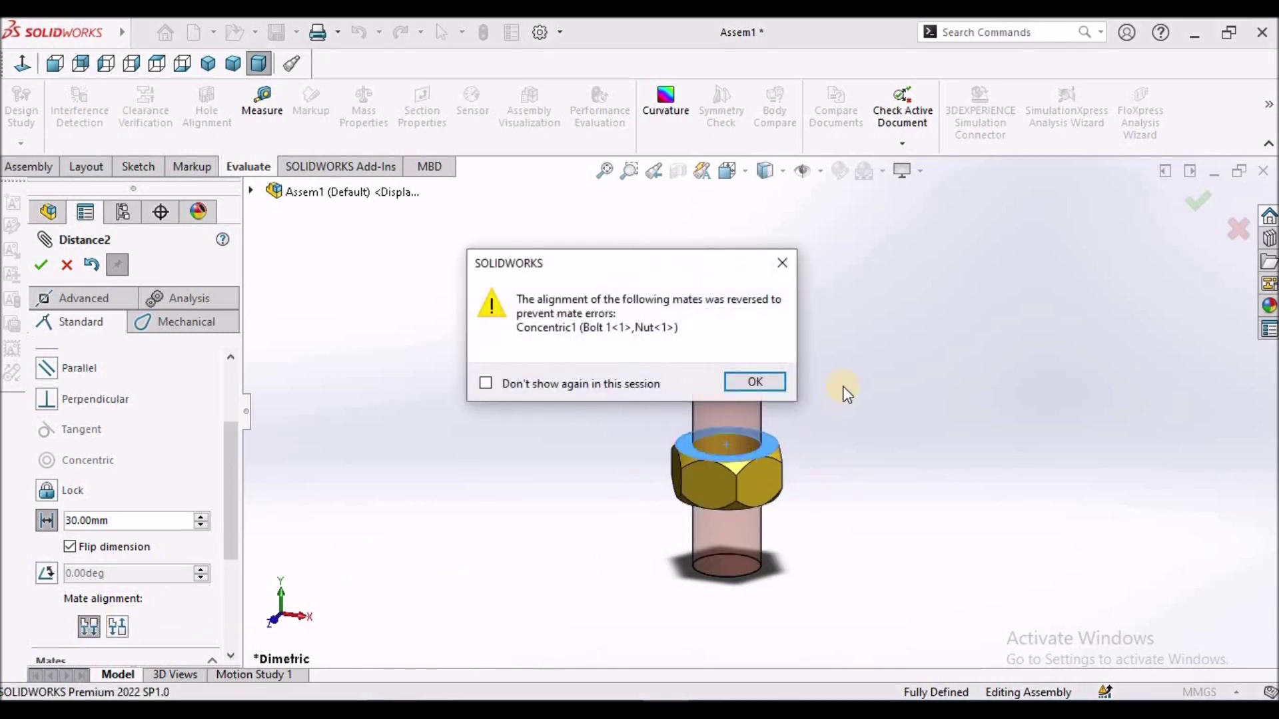
{"action": "left_click", "coordinate": [778, 385]}
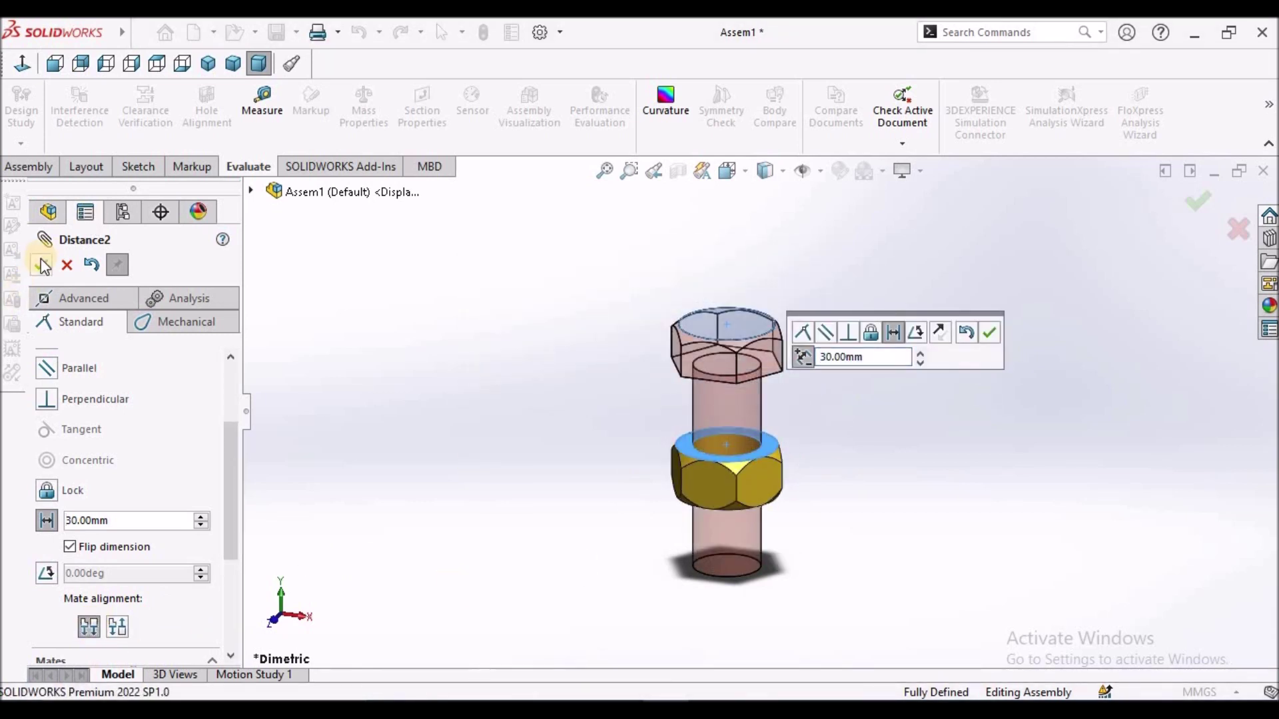
{"action": "left_click", "coordinate": [41, 264]}
{"action": "left_click", "coordinate": [481, 413]}
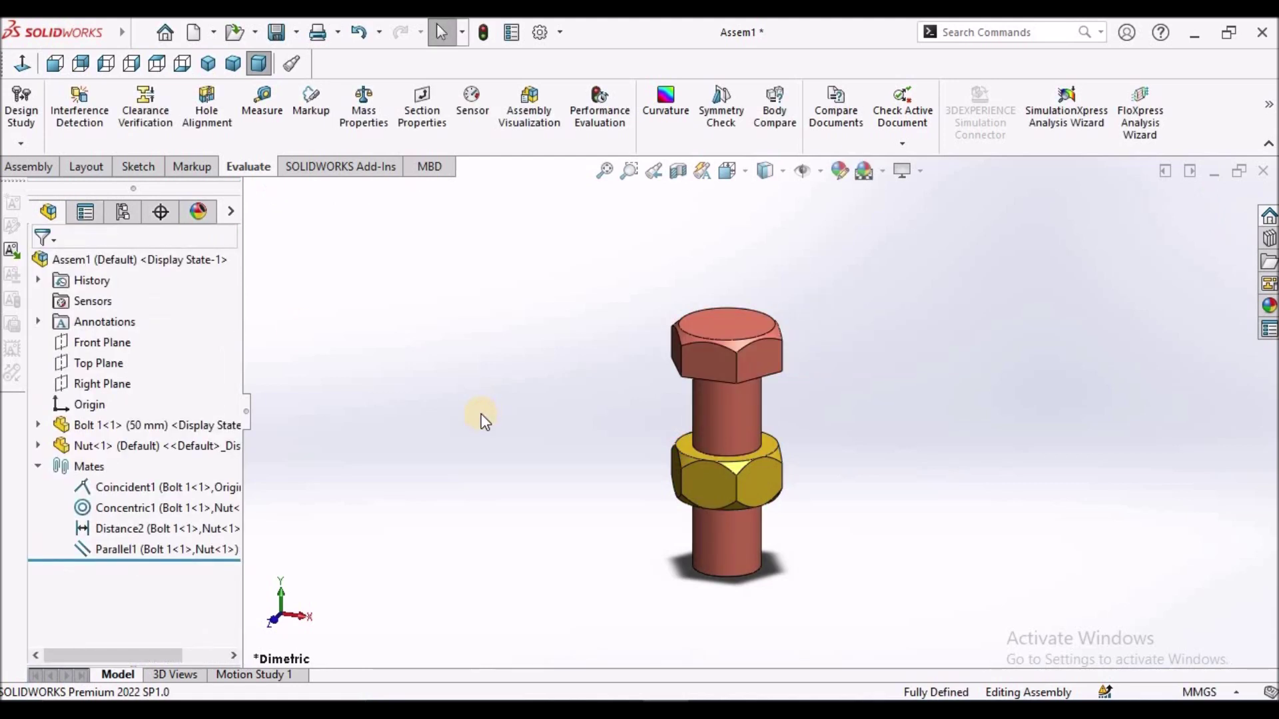
- Suppress the Distance2 mate so the nut is left under defined
{"action": "right_click", "coordinate": [117, 533]}
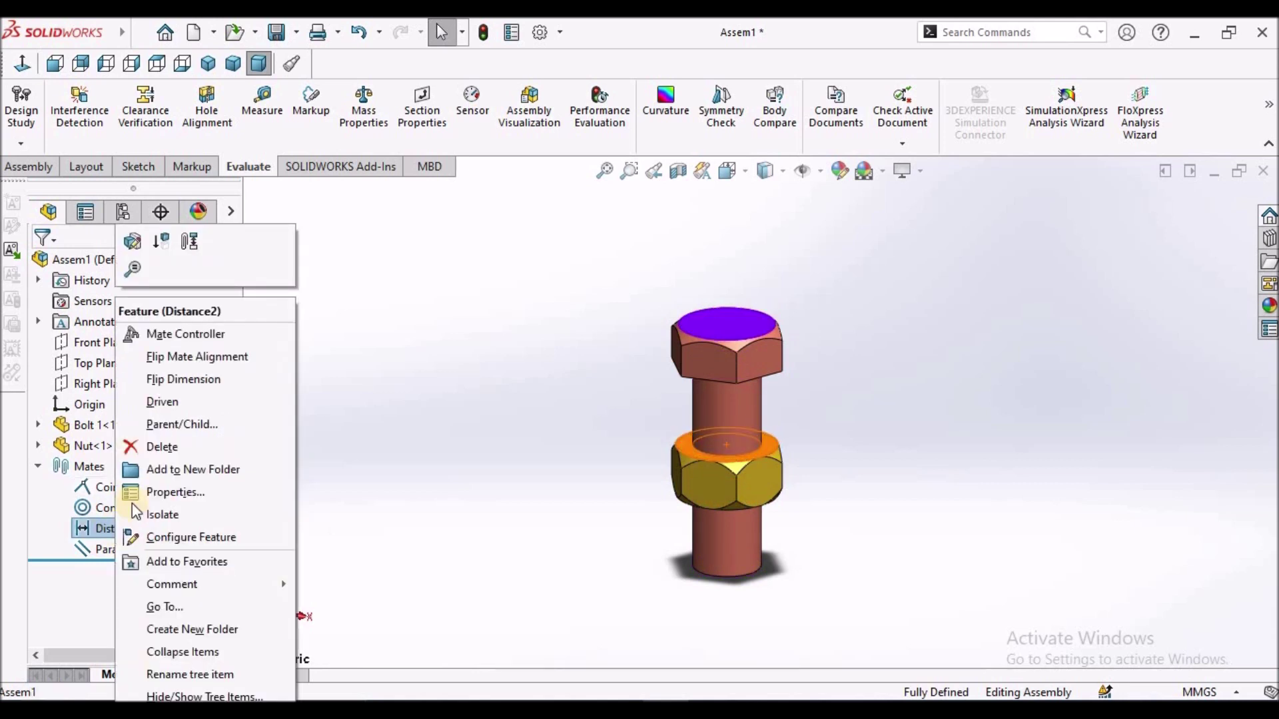
{"action": "left_click", "coordinate": [160, 242]}
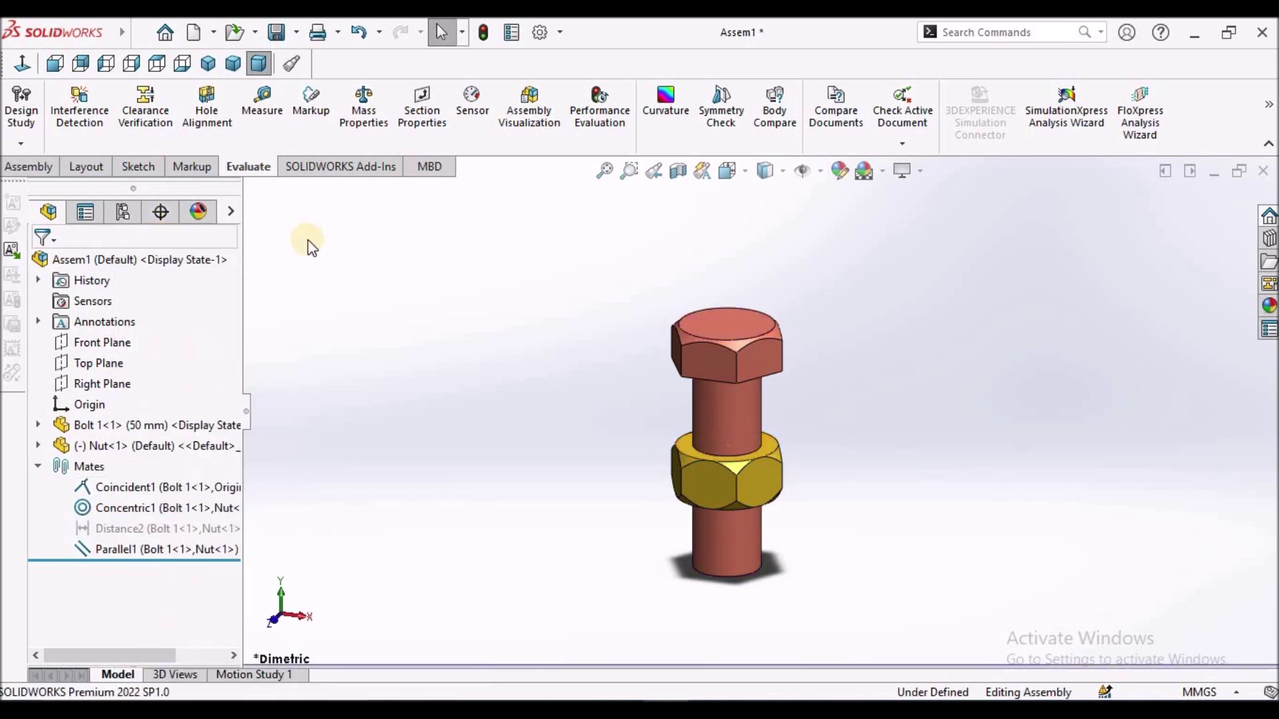
{"action": "left_click", "coordinate": [30, 166]}
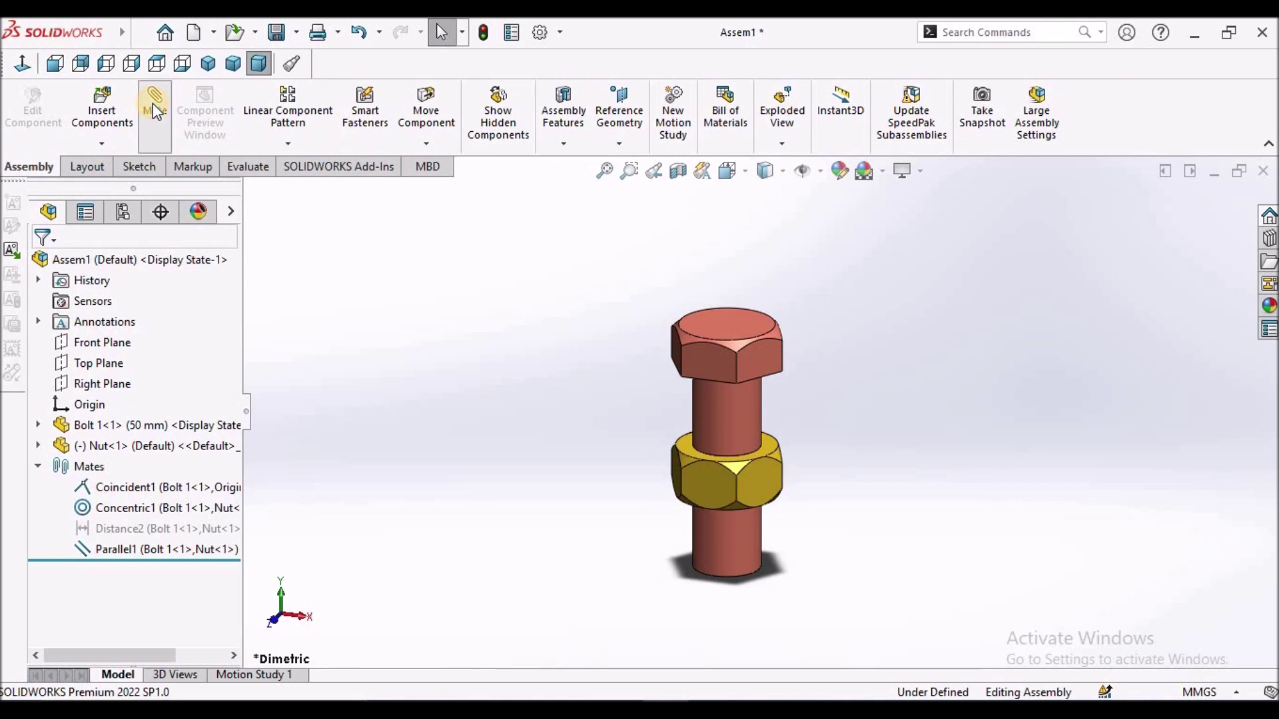
{"action": "left_click", "coordinate": [155, 108]}
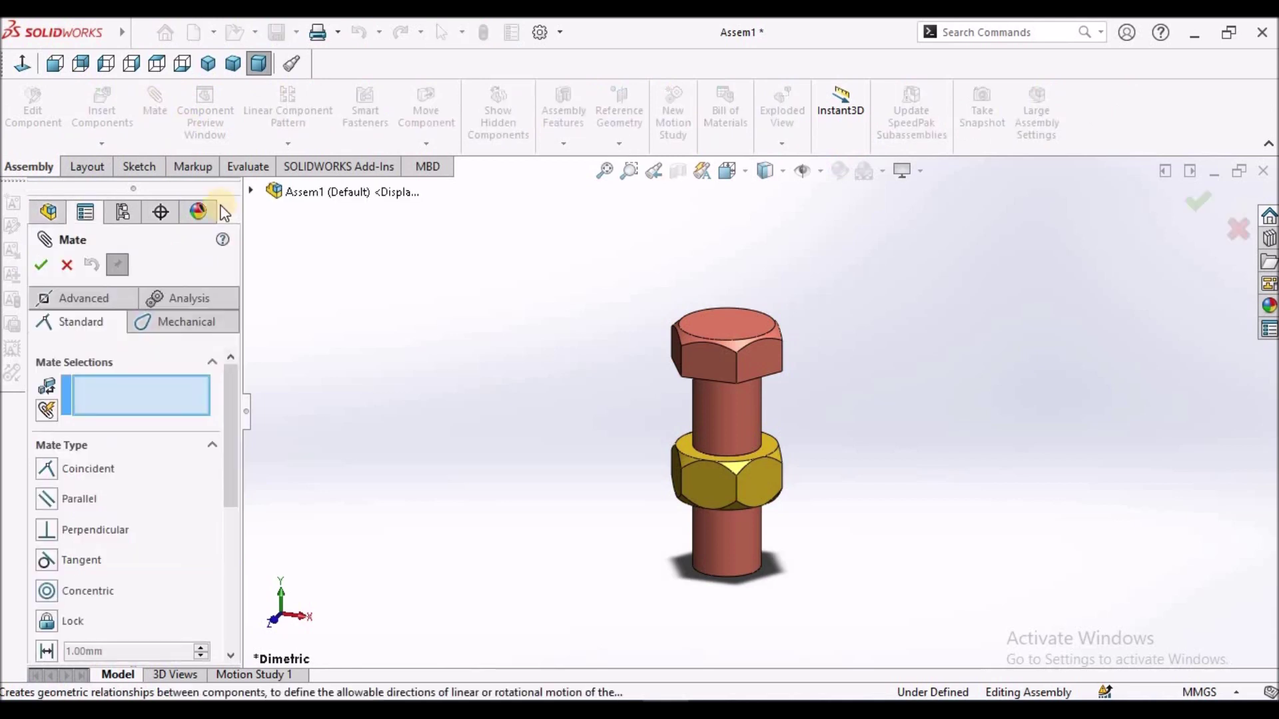
- Choose an advanced Limit Distance mate and enter 30 mm as its distance
{"action": "left_click", "coordinate": [93, 300]}
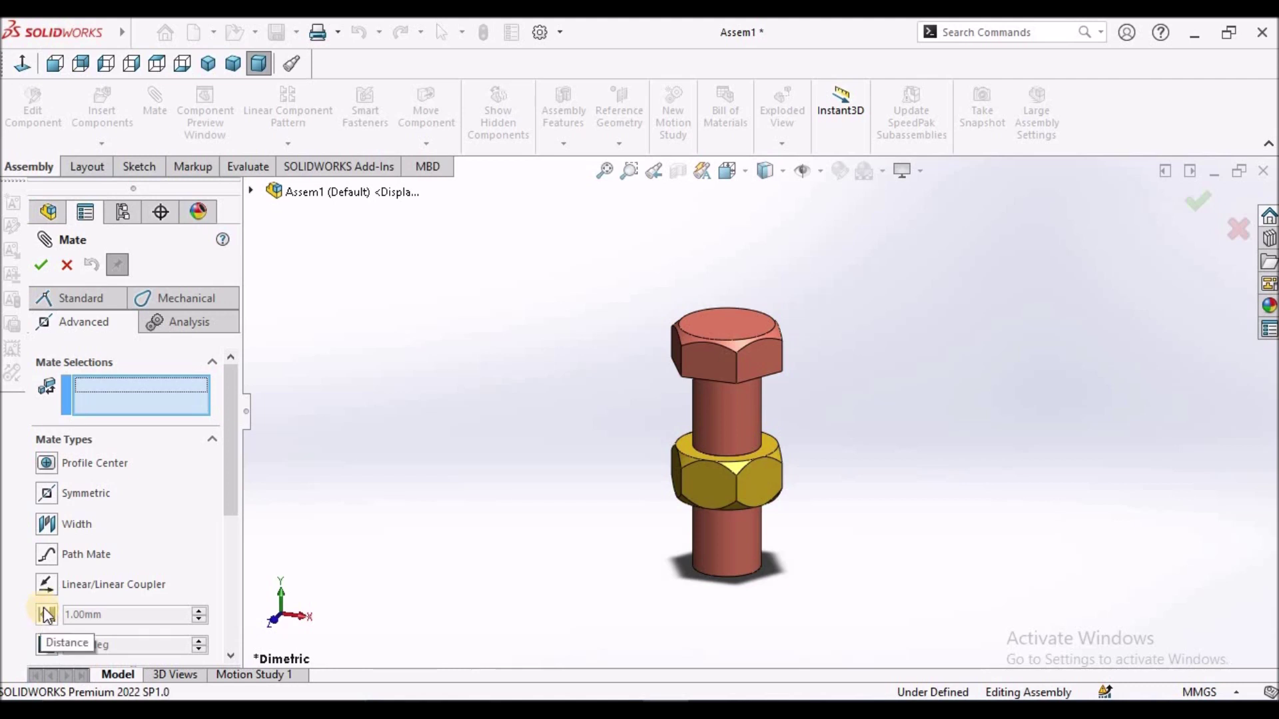
{"action": "left_click", "coordinate": [229, 536]}
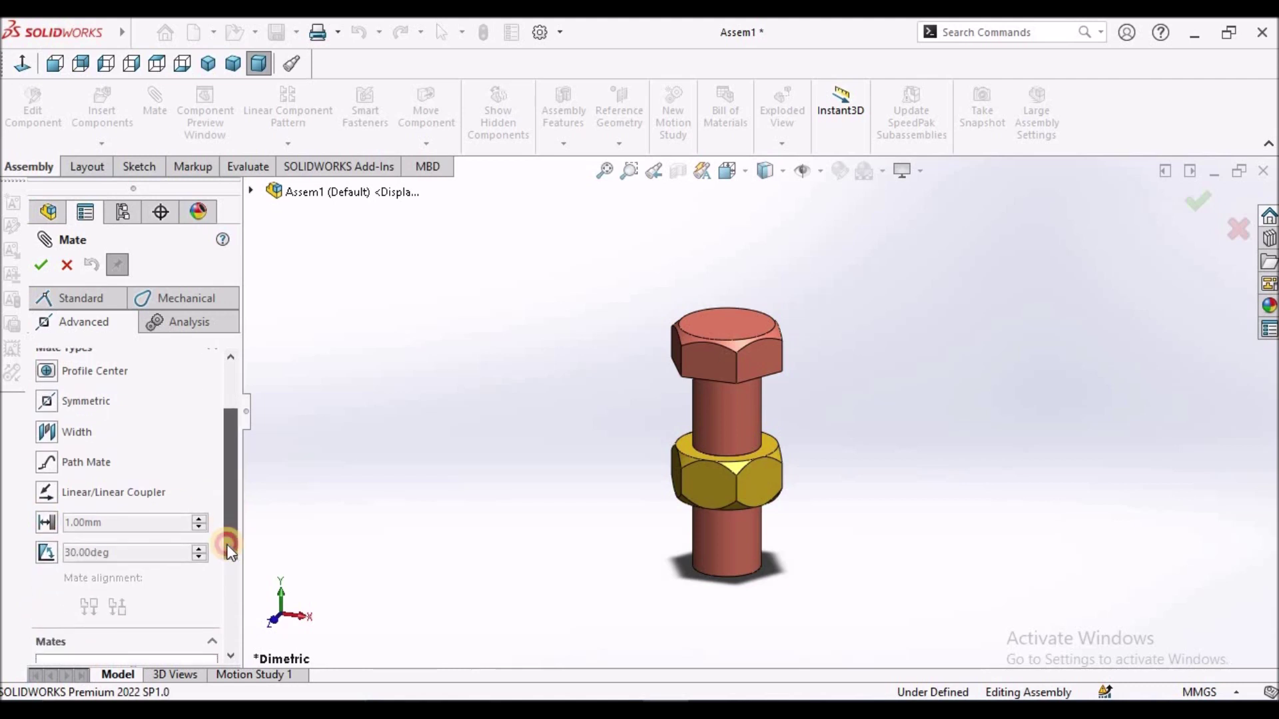
{"action": "left_click", "coordinate": [50, 520]}
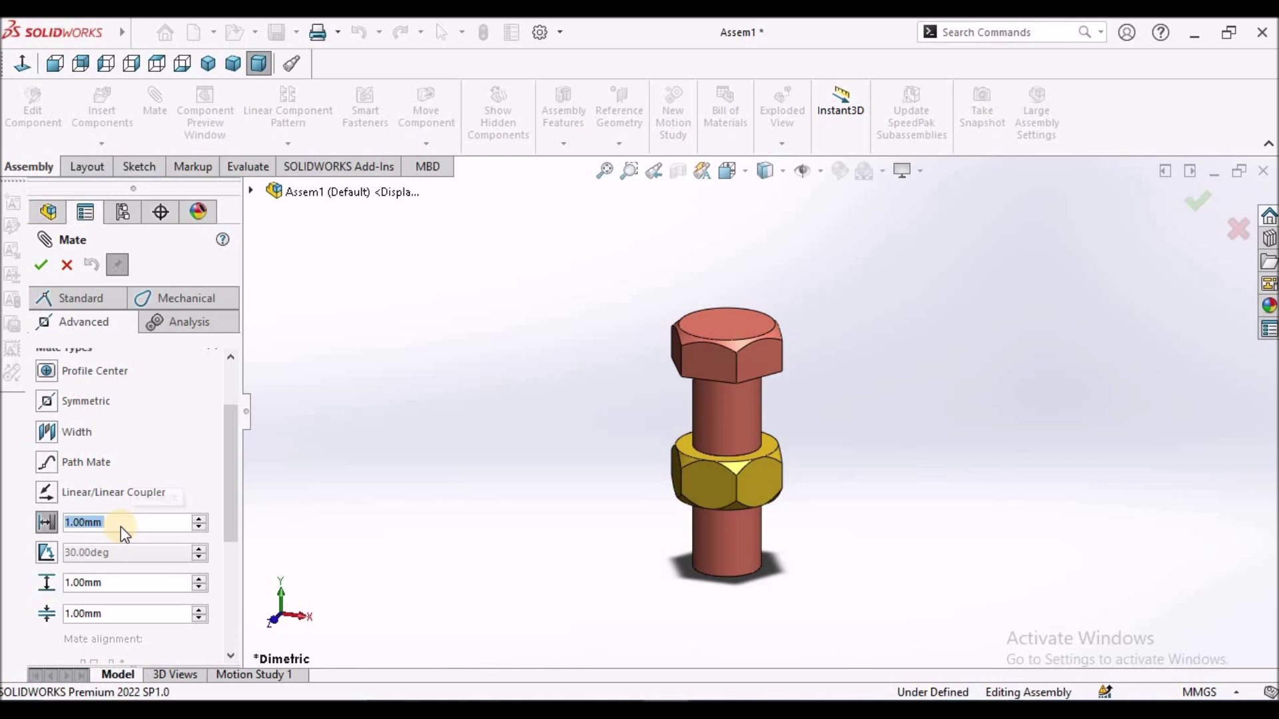
{"action": "type", "text": "30"}
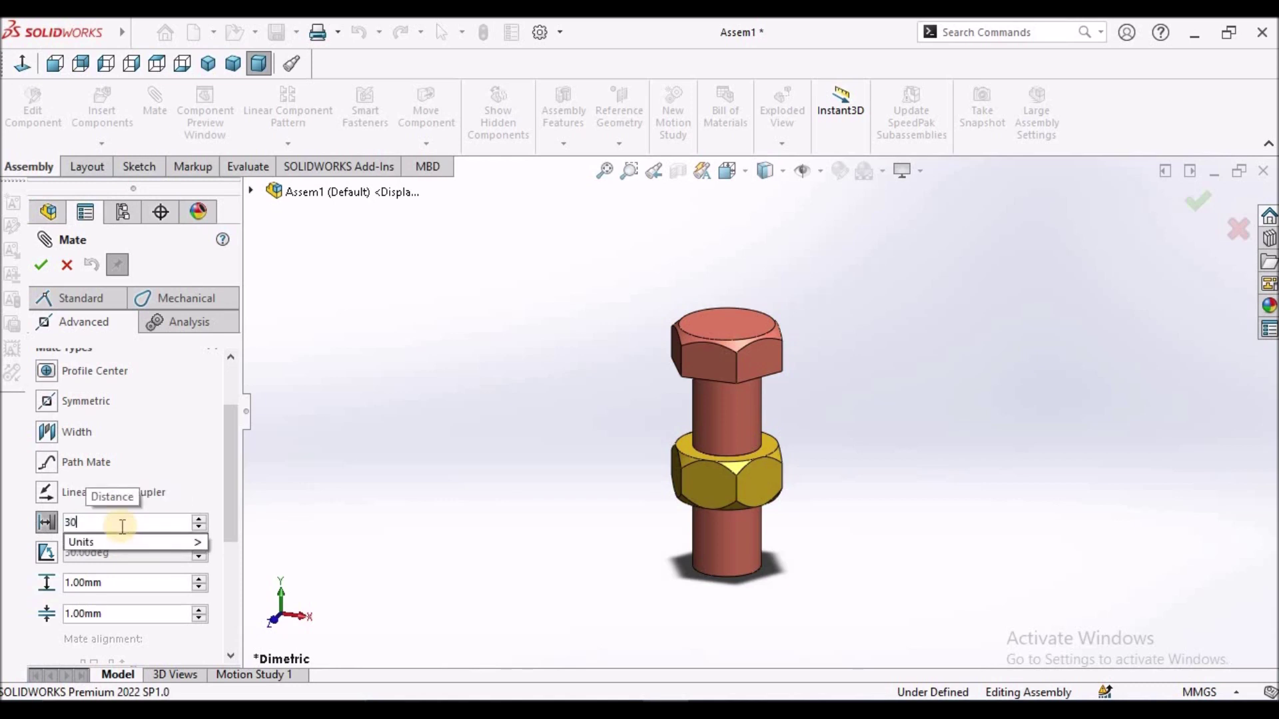
{"action": "key", "text": "Return"}
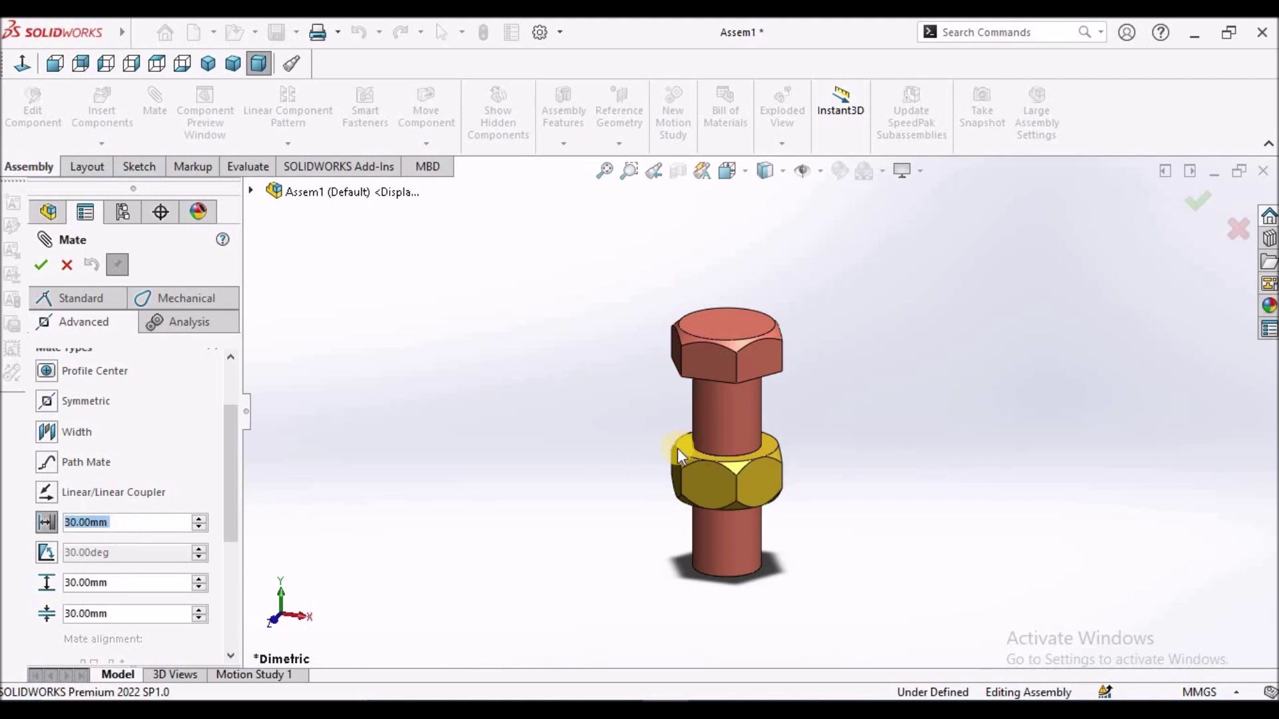
{"action": "left_click", "coordinate": [743, 350]}
{"action": "scroll", "coordinate": [747, 336], "scroll_direction": "down", "scroll_amount": 2}
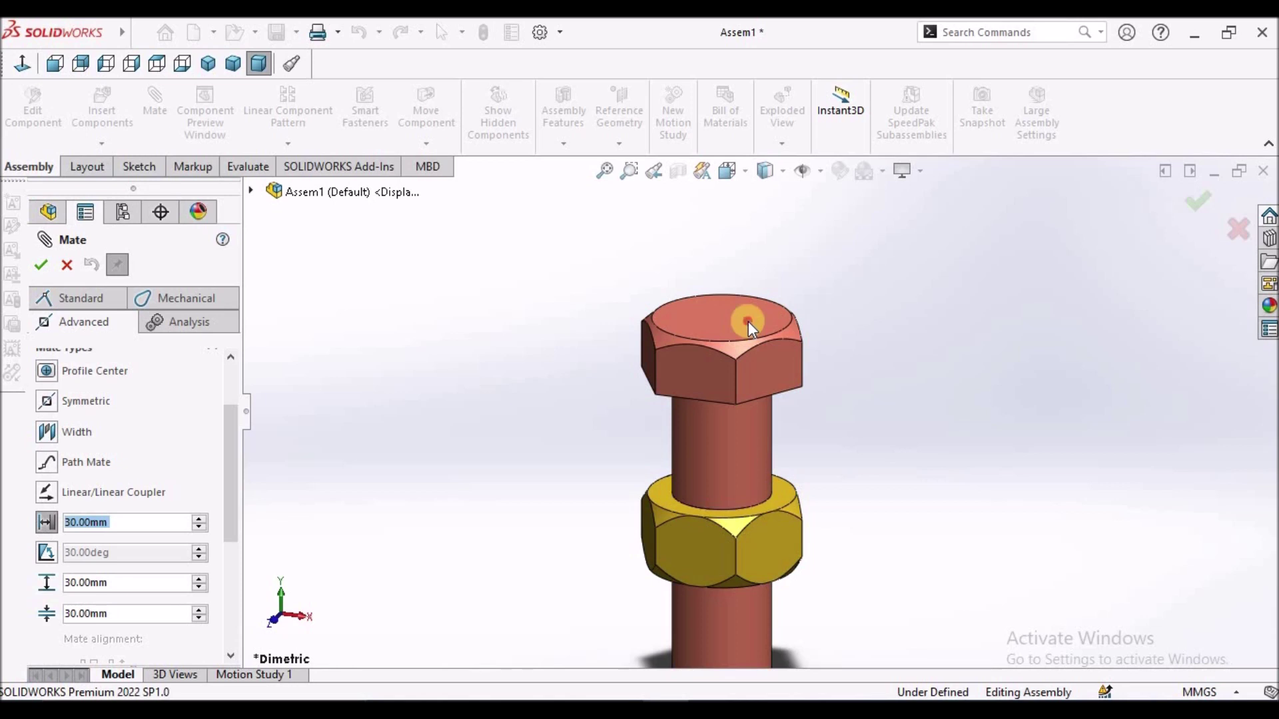
- Limit the bolt-head to nut top-face distance to 30–40 mm, setting the maximum to 40, and accept
{"action": "left_click", "coordinate": [749, 321]}
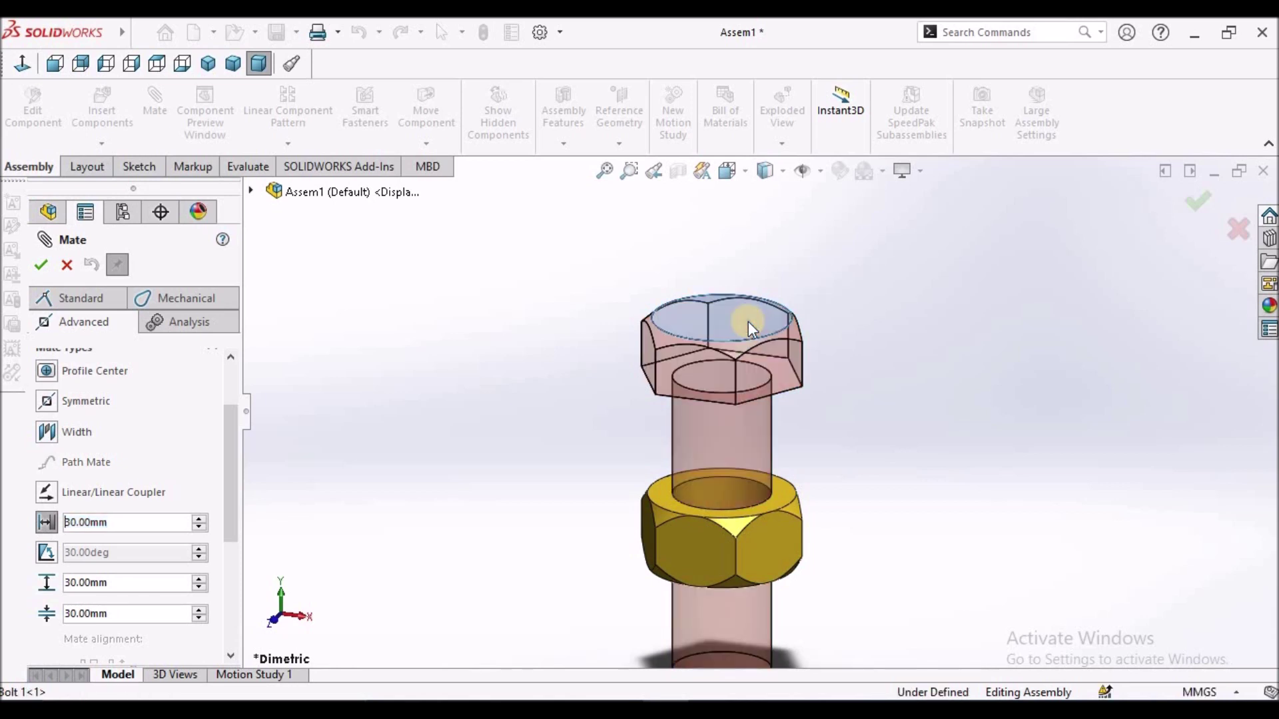
{"action": "left_click", "coordinate": [789, 500]}
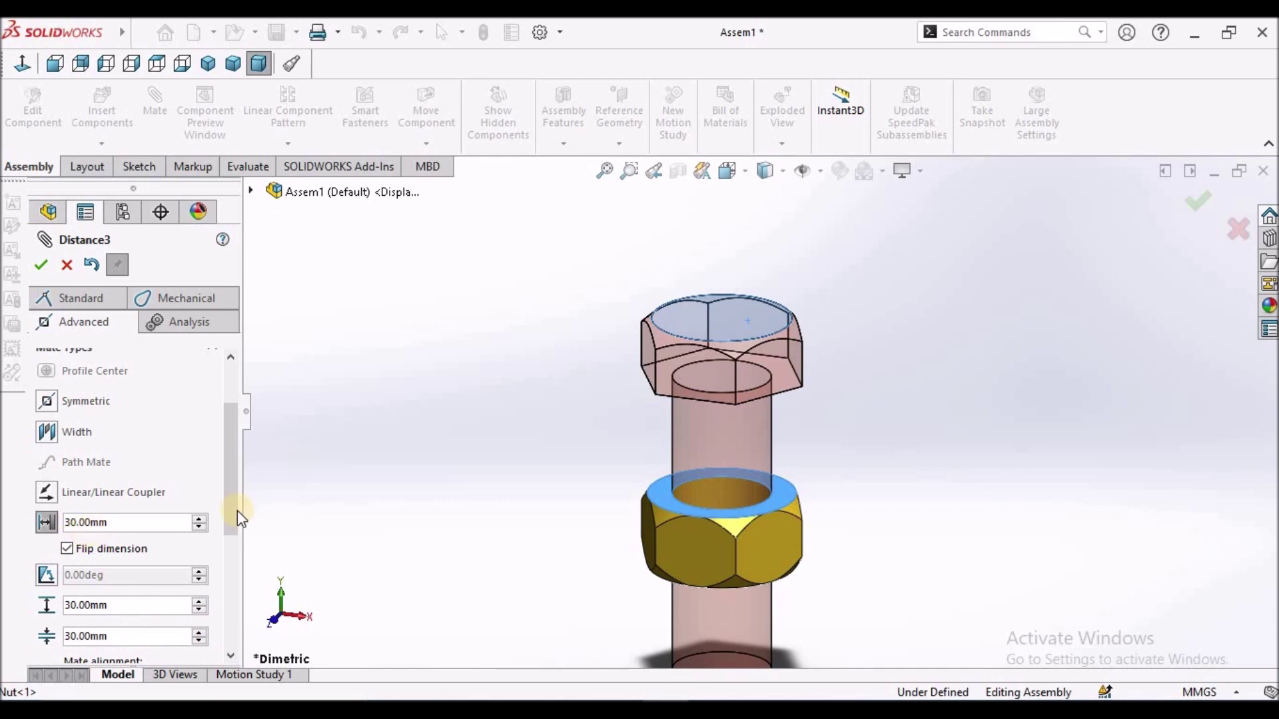
{"action": "left_click_drag", "start_coordinate": [238, 523], "coordinate": [241, 589]}
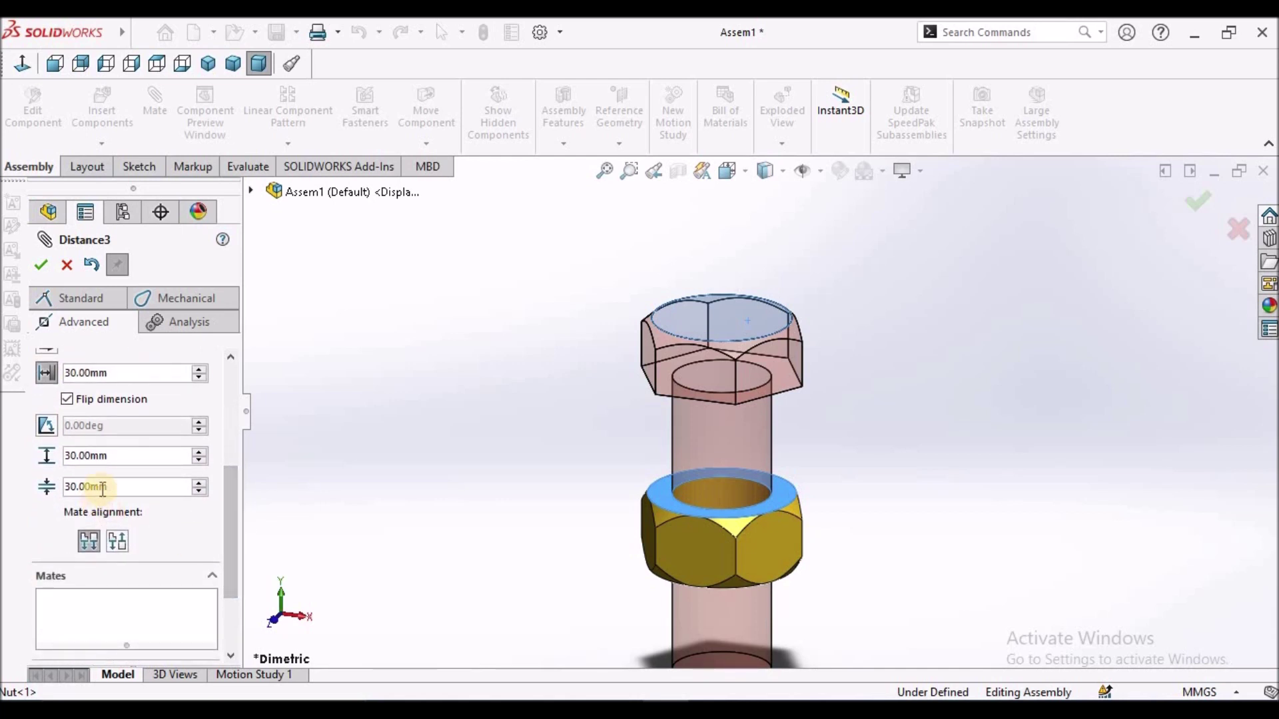
{"action": "left_click_drag", "start_coordinate": [114, 486], "coordinate": [68, 487]}
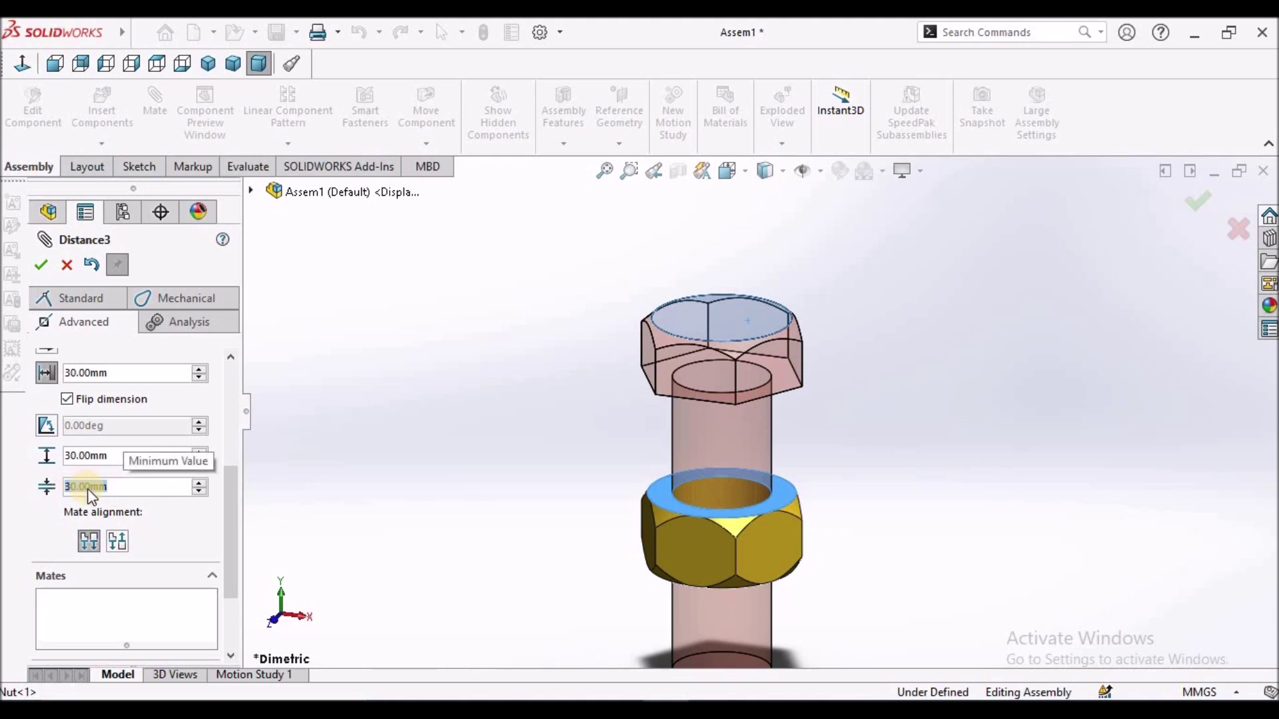
{"action": "double_click", "coordinate": [104, 459]}
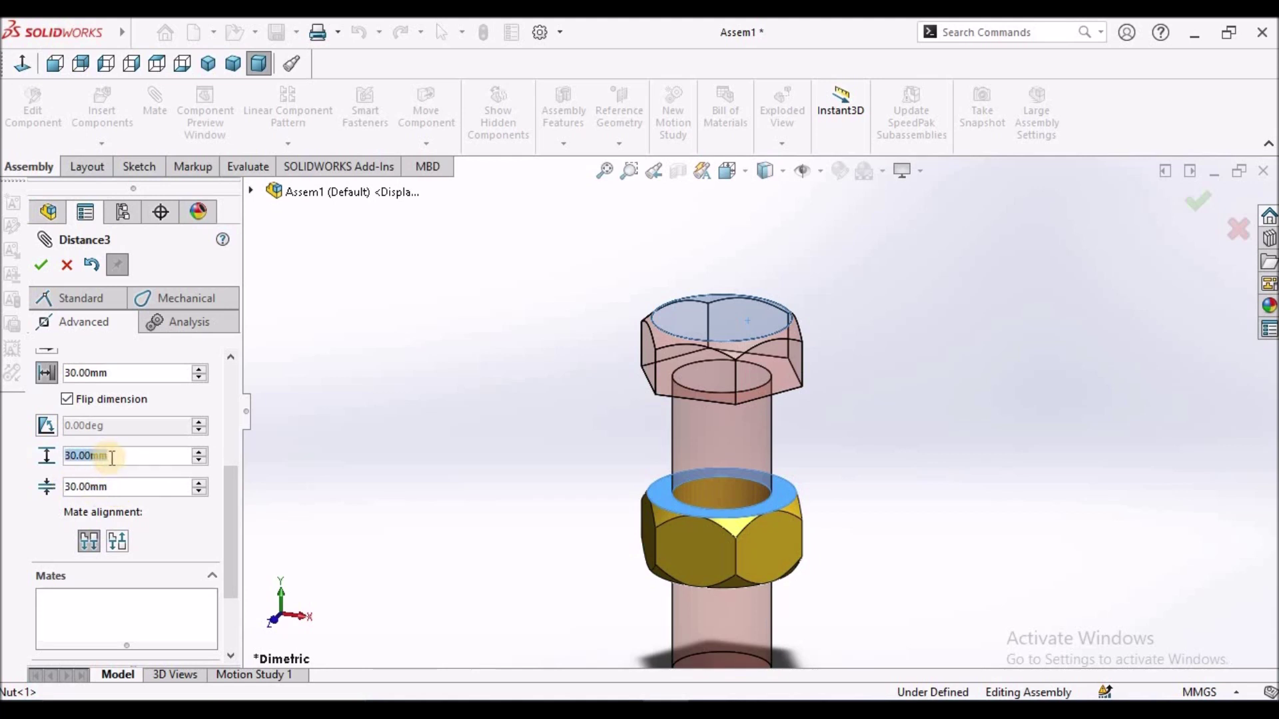
{"action": "type", "text": "40"}
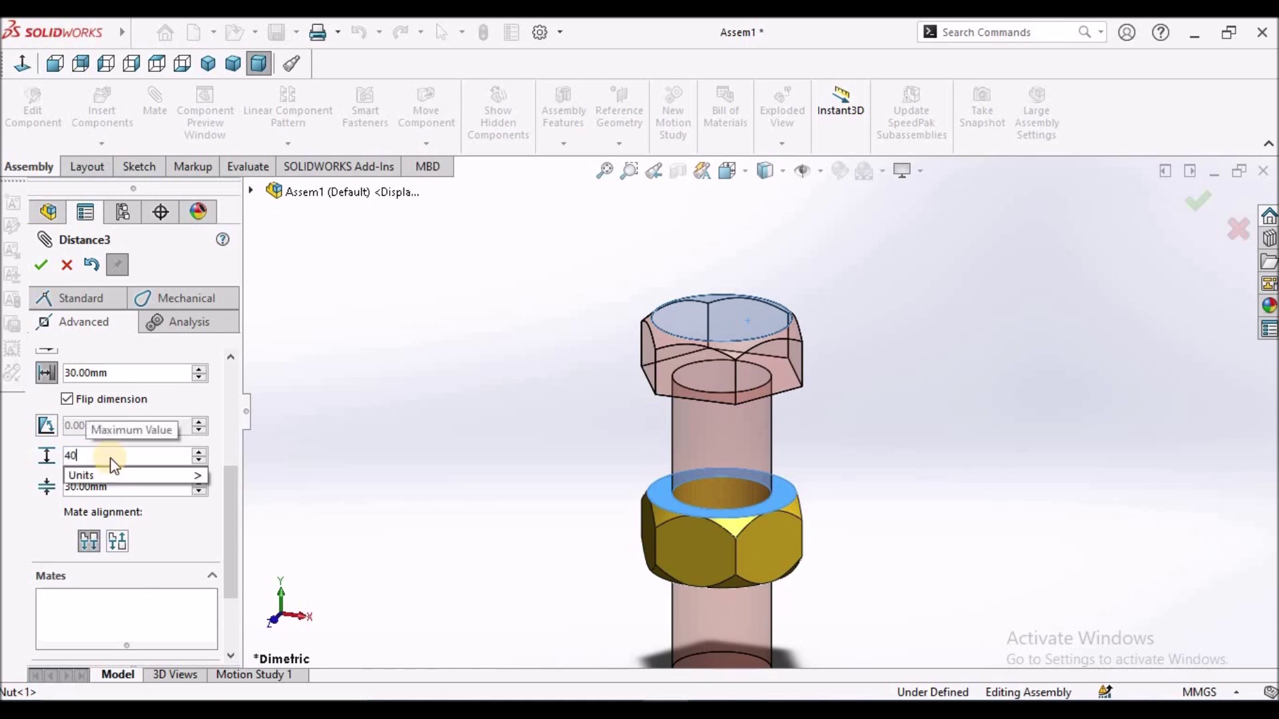
{"action": "key", "text": "Return"}
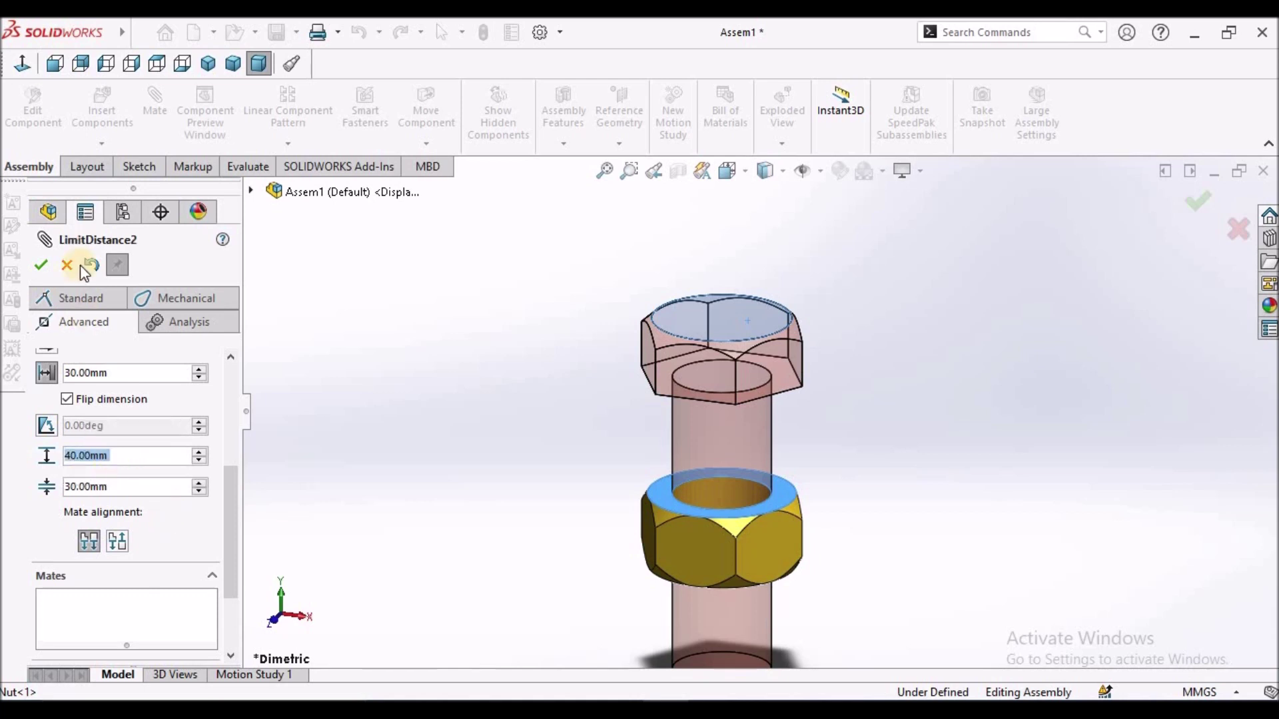
{"action": "left_click", "coordinate": [39, 266]}
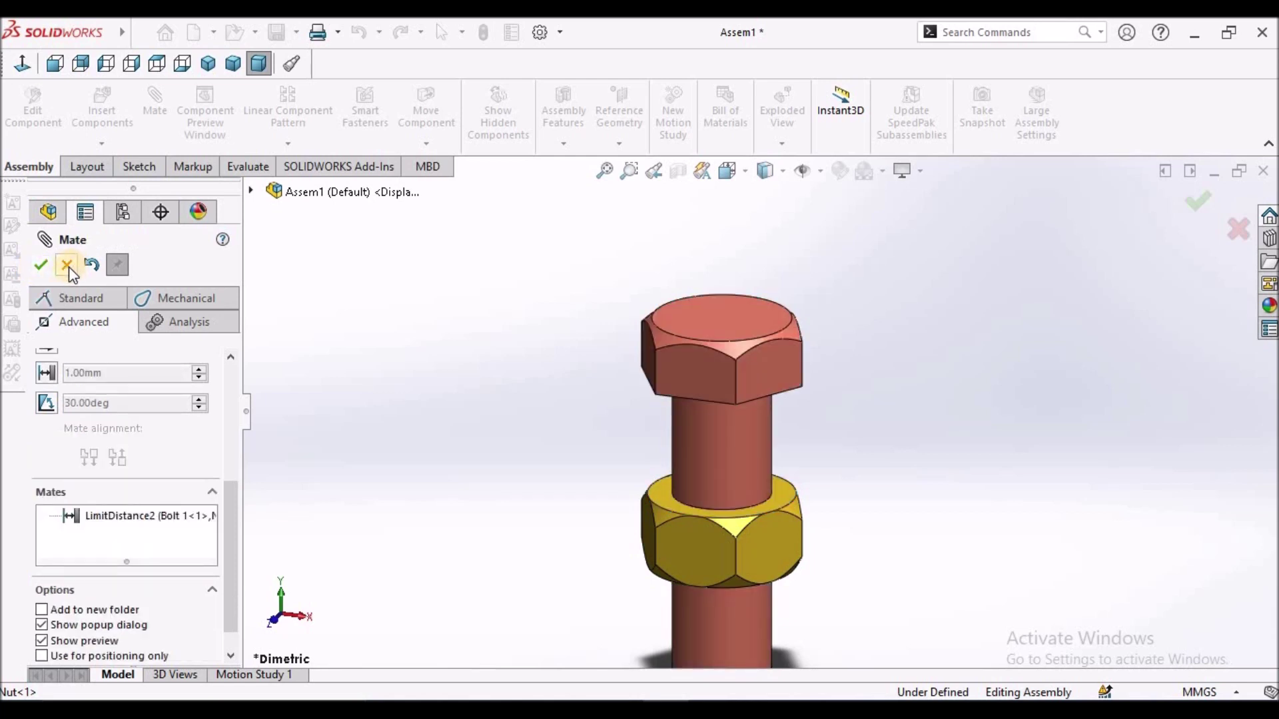
{"action": "left_click", "coordinate": [67, 265]}
- Drag the nut up and down the bolt, checking it stays within the 30–40 mm range
{"action": "scroll", "coordinate": [826, 466], "scroll_direction": "up", "scroll_amount": 2}
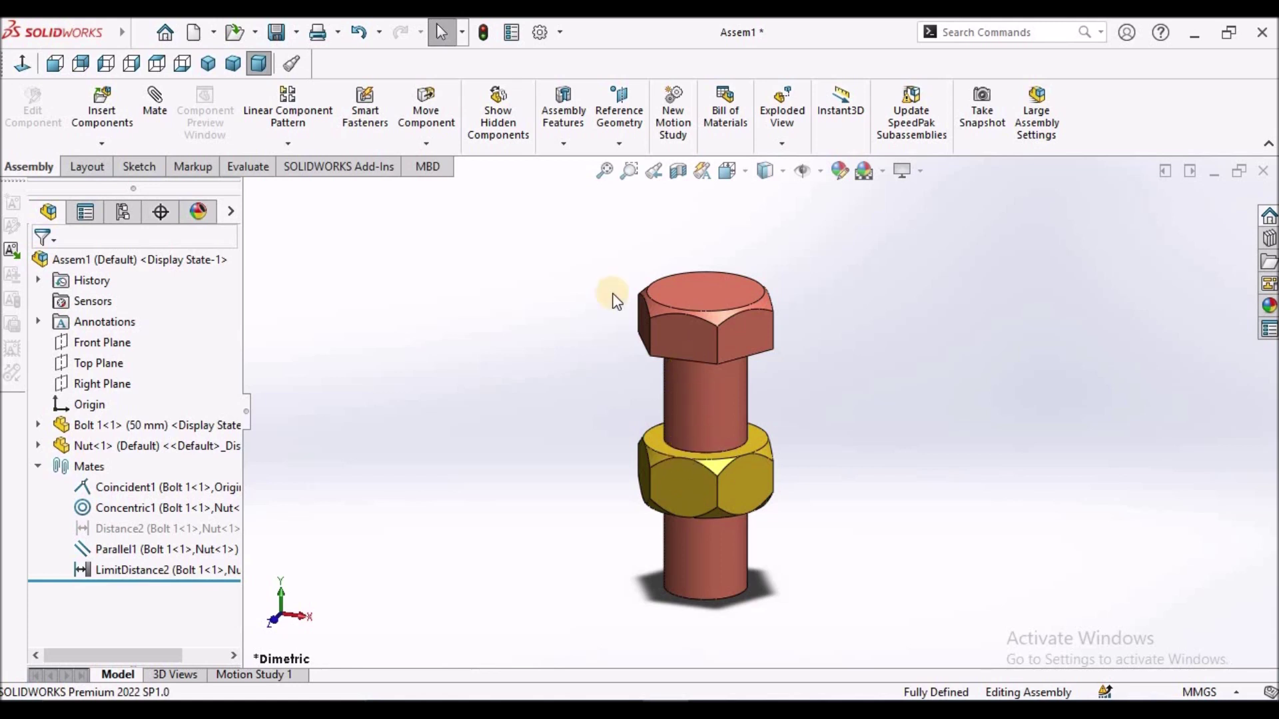
{"action": "left_click", "coordinate": [694, 480]}
{"action": "left_click_drag", "start_coordinate": [694, 480], "coordinate": [682, 429]}
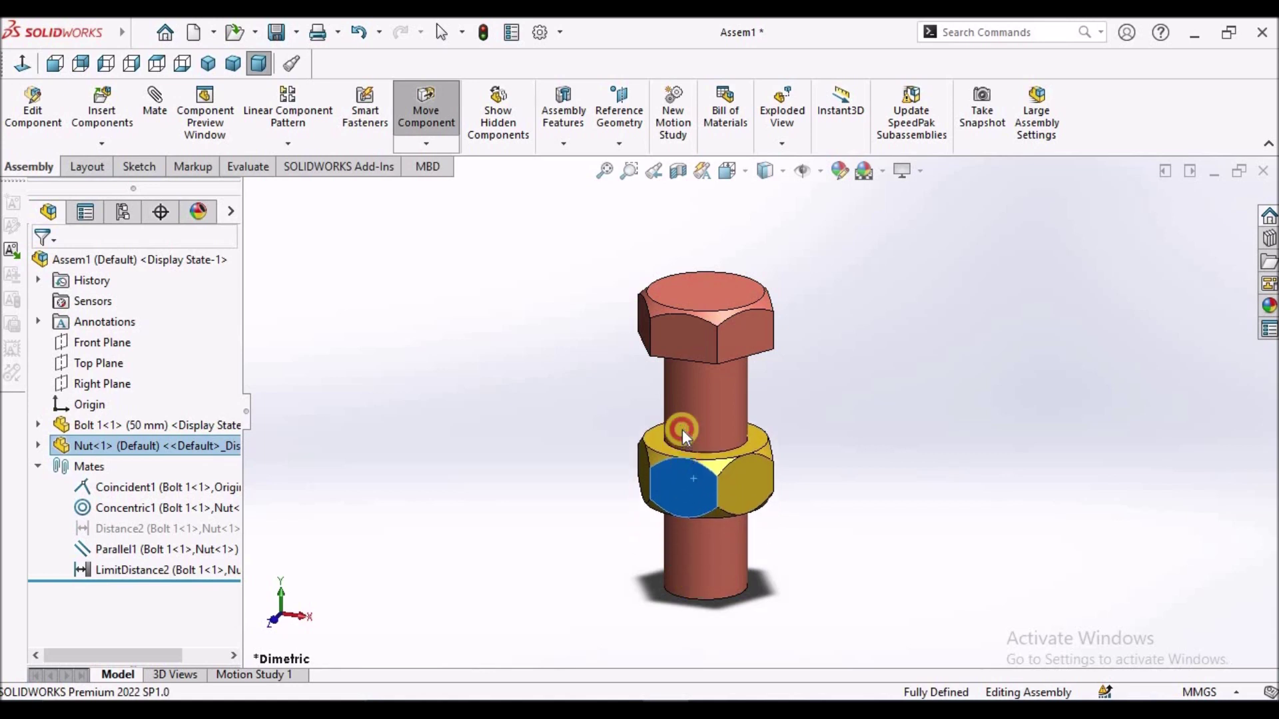
{"action": "mouse_move", "coordinate": [701, 527]}
{"action": "left_mouse_down"}
{"action": "mouse_move", "coordinate": [708, 555]}
{"action": "mouse_move", "coordinate": [717, 467]}
{"action": "mouse_move", "coordinate": [728, 534]}
{"action": "mouse_move", "coordinate": [728, 461]}
{"action": "mouse_move", "coordinate": [734, 560]}
{"action": "mouse_move", "coordinate": [734, 437]}
{"action": "mouse_move", "coordinate": [729, 553]}
{"action": "mouse_move", "coordinate": [723, 480]}
{"action": "mouse_move", "coordinate": [721, 526]}
{"action": "left_mouse_up"}
{"action": "key", "text": "Escape"}
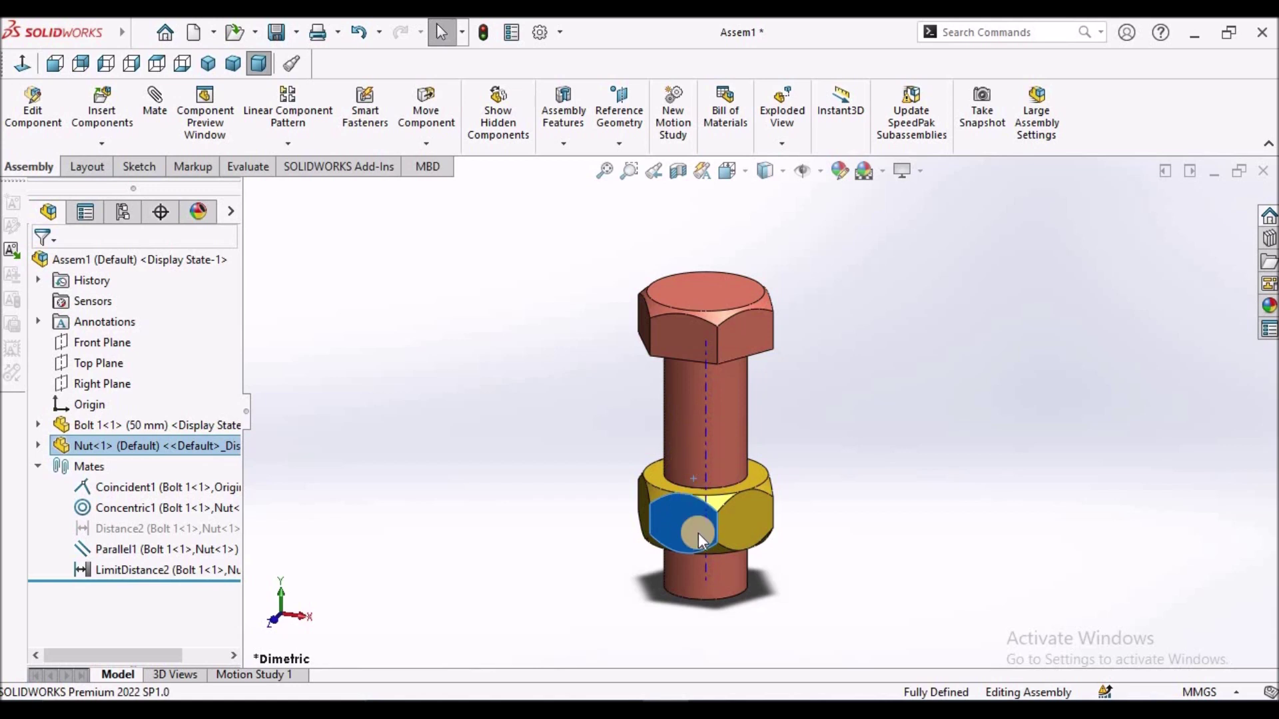
{"action": "mouse_move", "coordinate": [690, 522]}
{"action": "left_mouse_down"}
{"action": "mouse_move", "coordinate": [690, 434]}
{"action": "mouse_move", "coordinate": [687, 533]}
{"action": "left_mouse_up"}
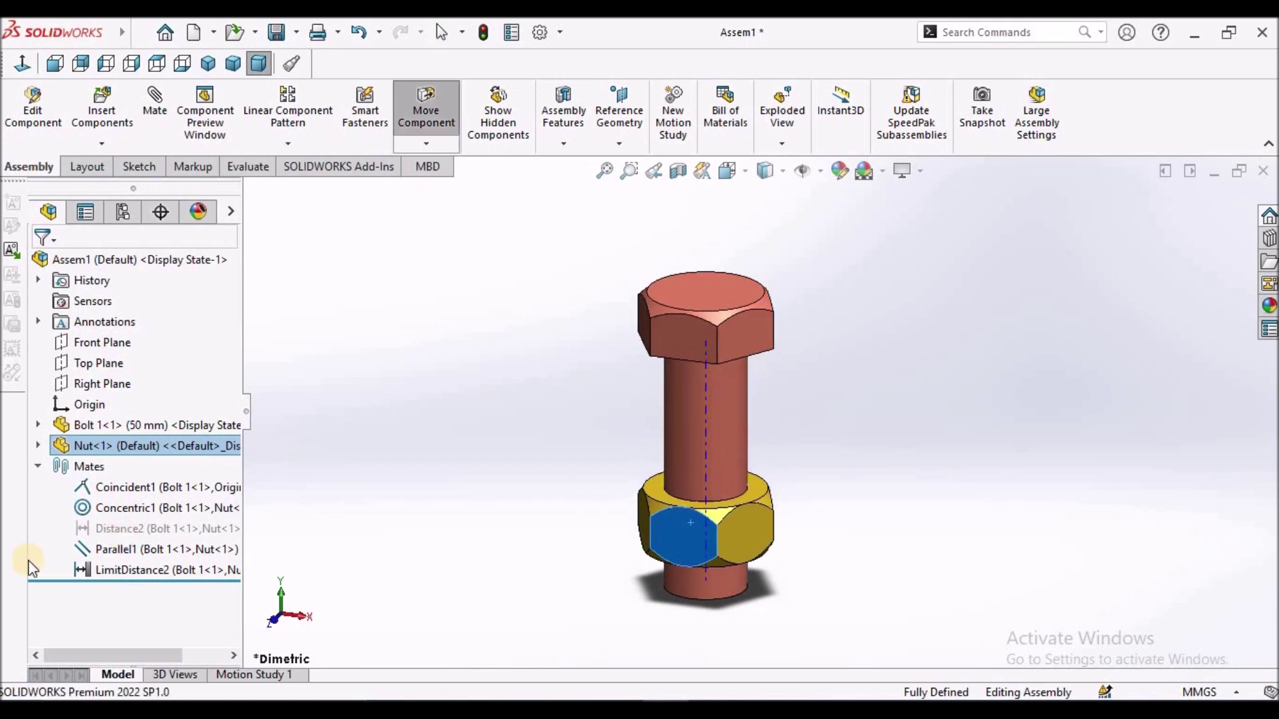
- Reopen LimitDistance2 for editing and toggle its Flip dimension off and back on
{"action": "right_click", "coordinate": [128, 573]}
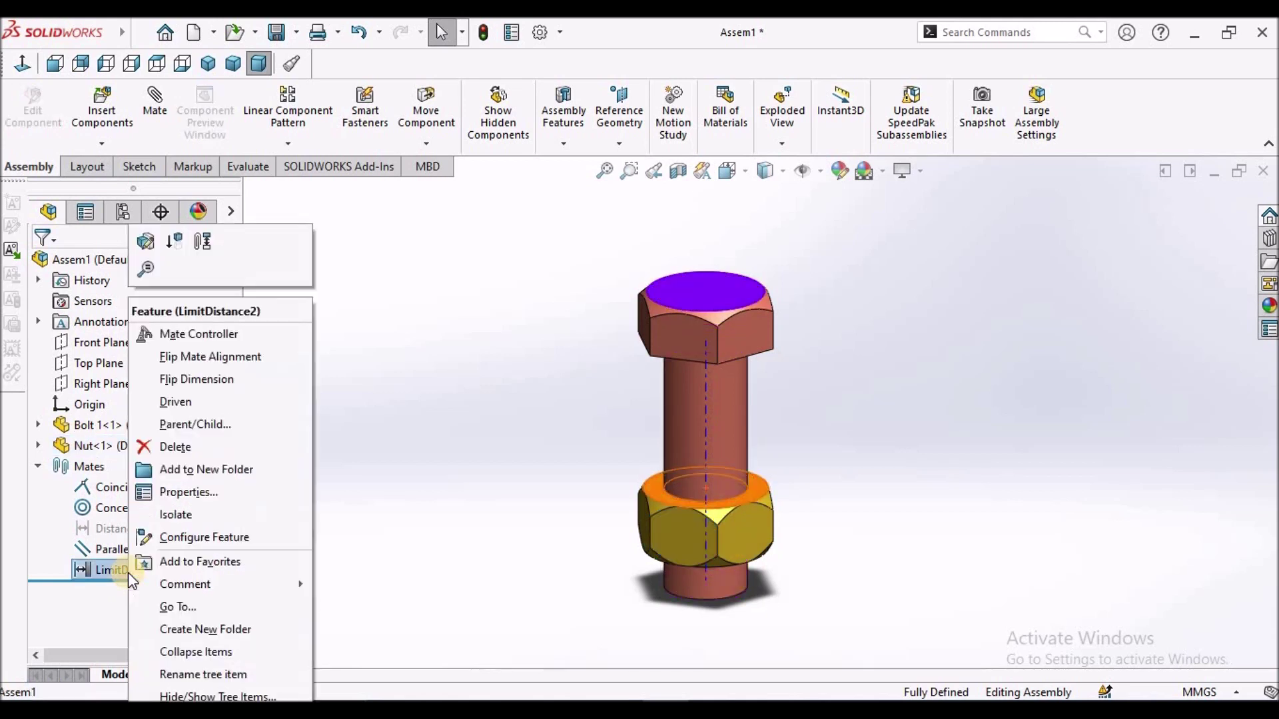
{"action": "left_click", "coordinate": [144, 242]}
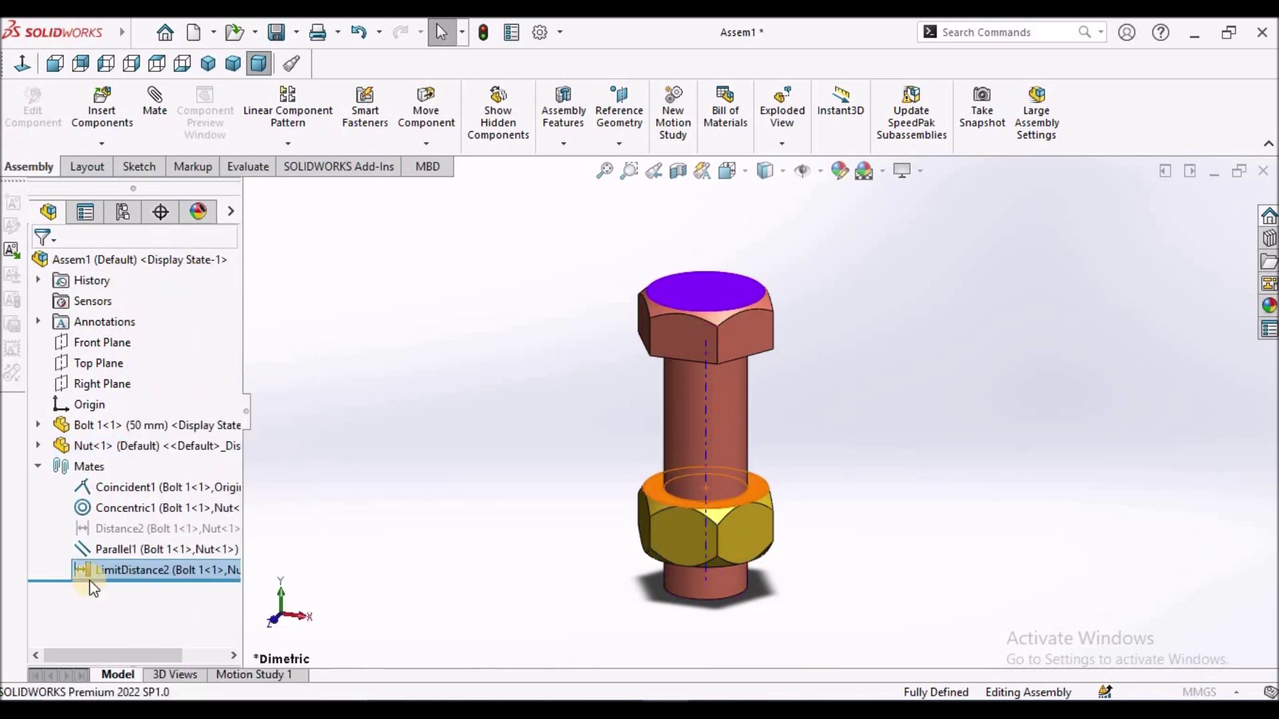
{"action": "left_click_drag", "start_coordinate": [230, 466], "coordinate": [217, 576]}
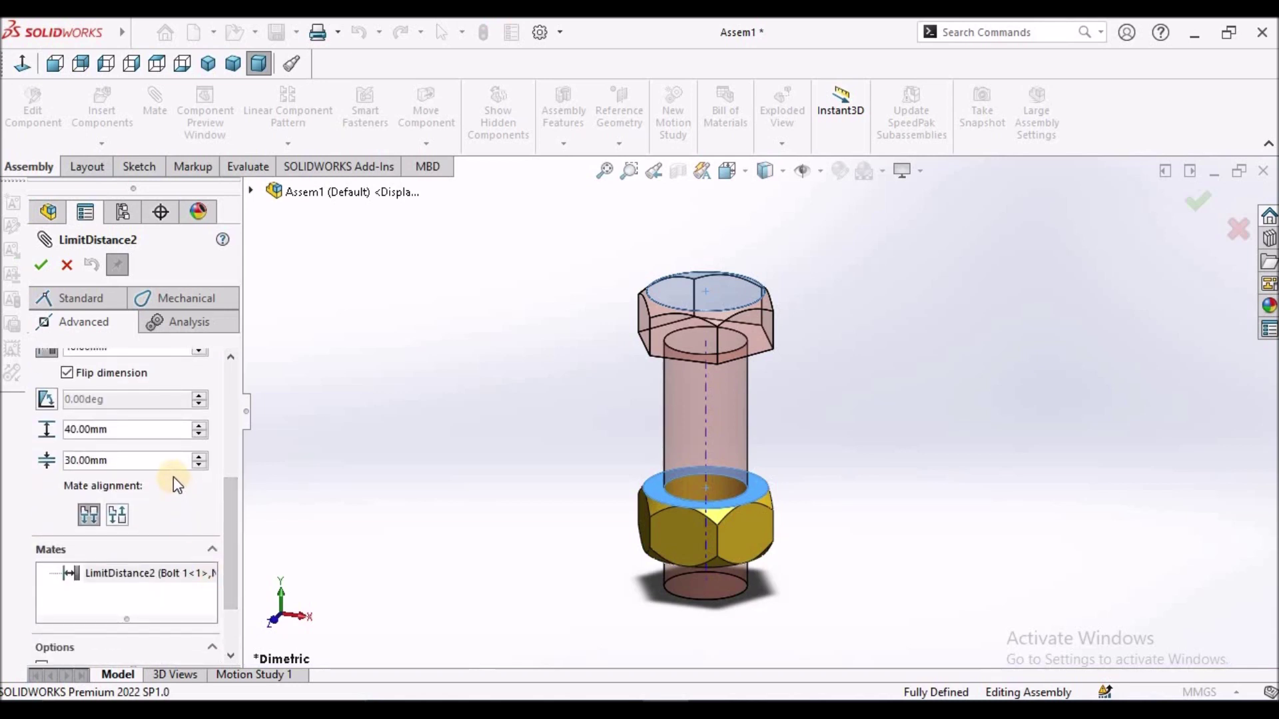
{"action": "left_click", "coordinate": [66, 372]}
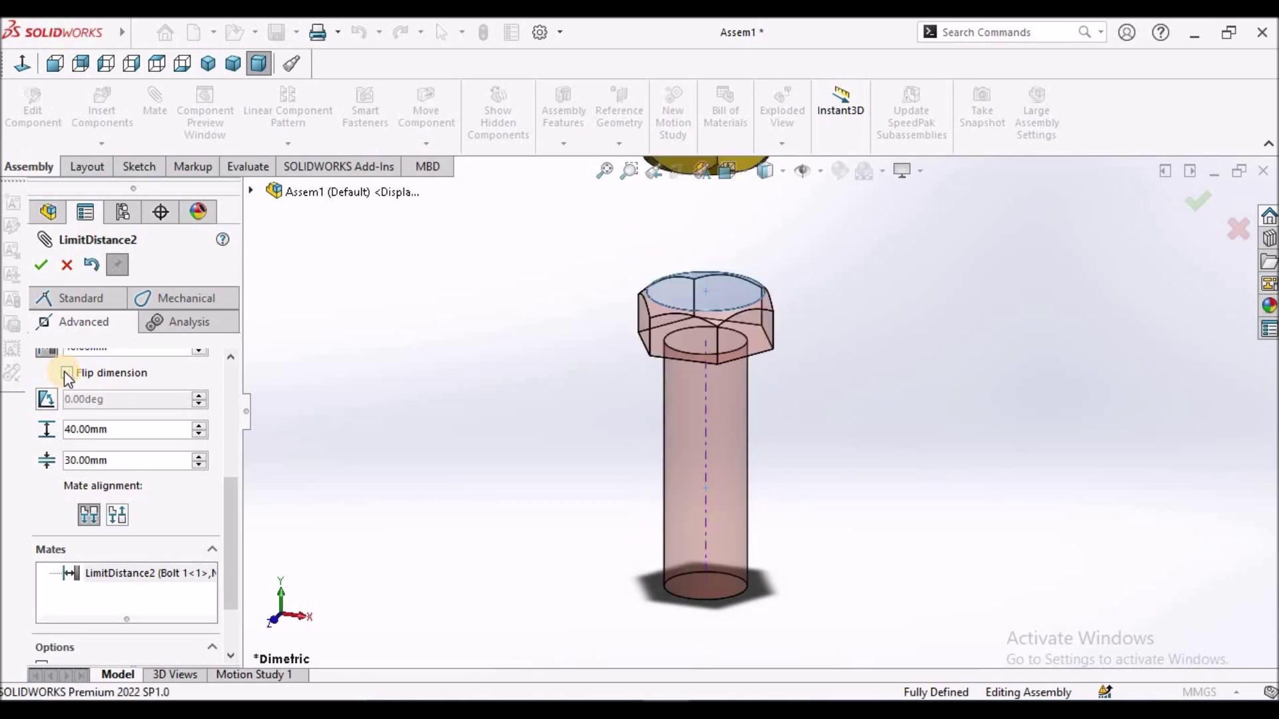
{"action": "left_click", "coordinate": [67, 373]}
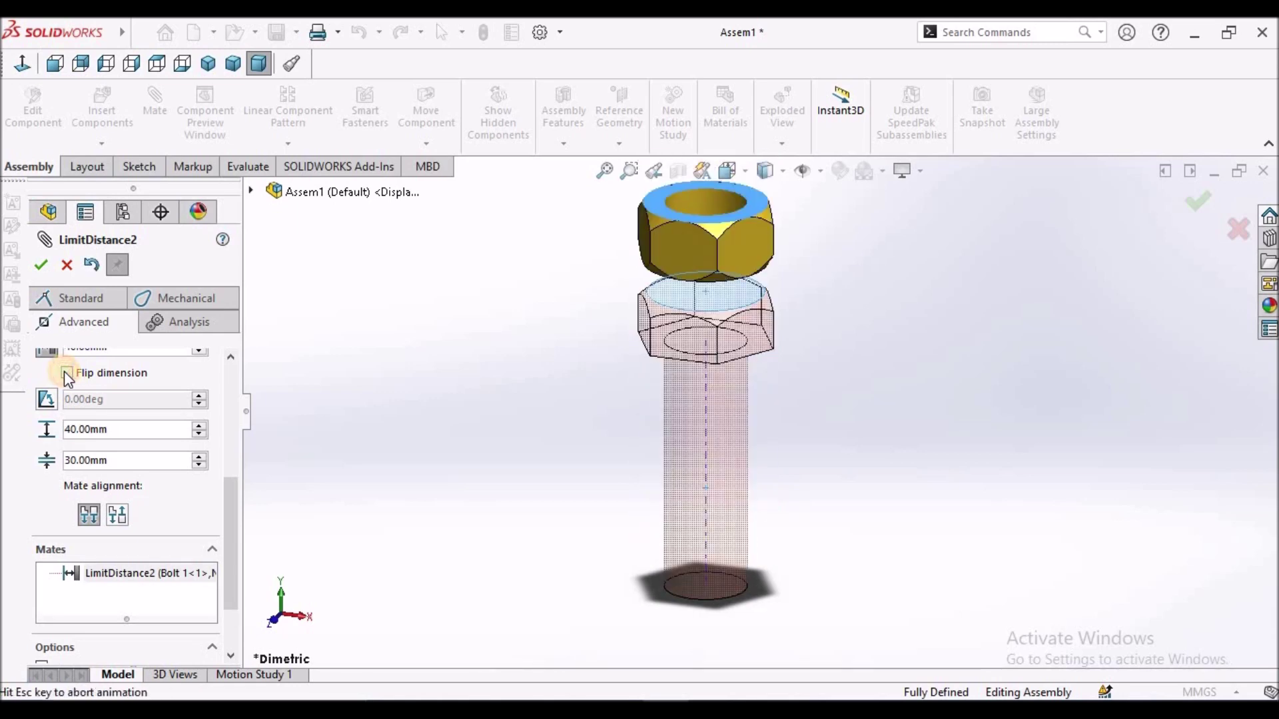
- Switch the mate alignment to Anti-Aligned, then back to Aligned, dismissing each warning
{"action": "left_click", "coordinate": [118, 515]}
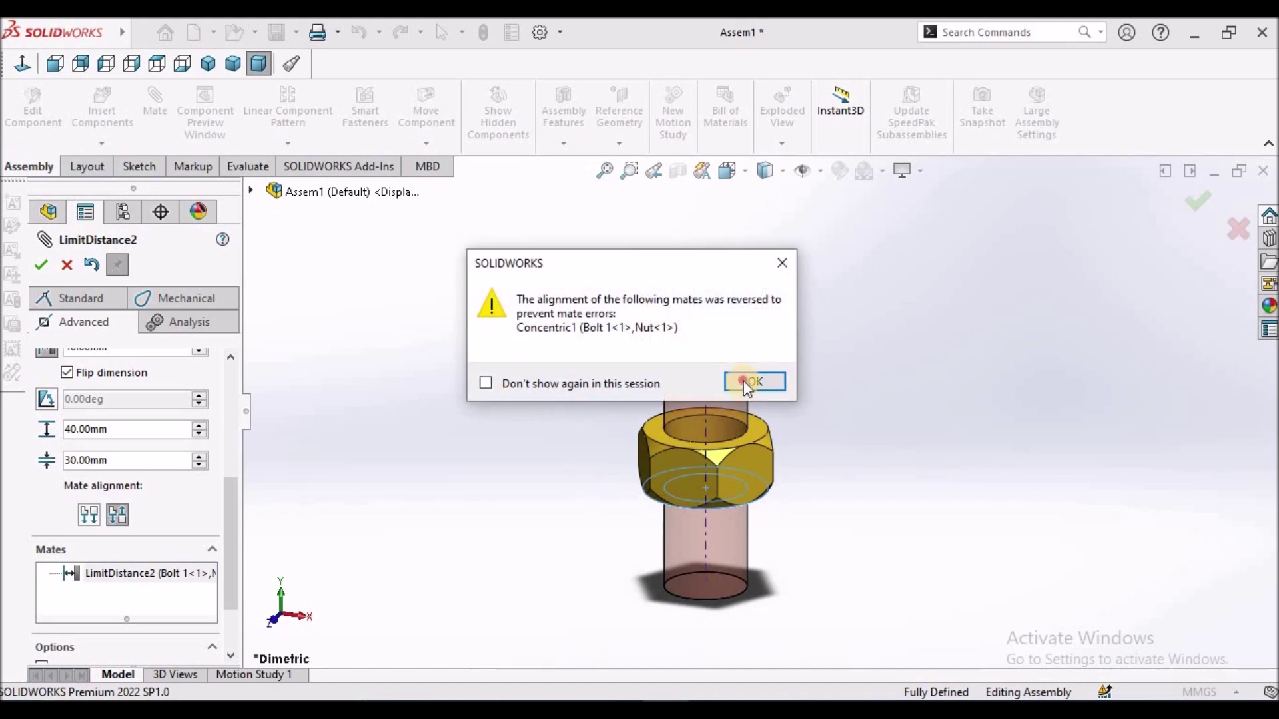
{"action": "left_click", "coordinate": [749, 381]}
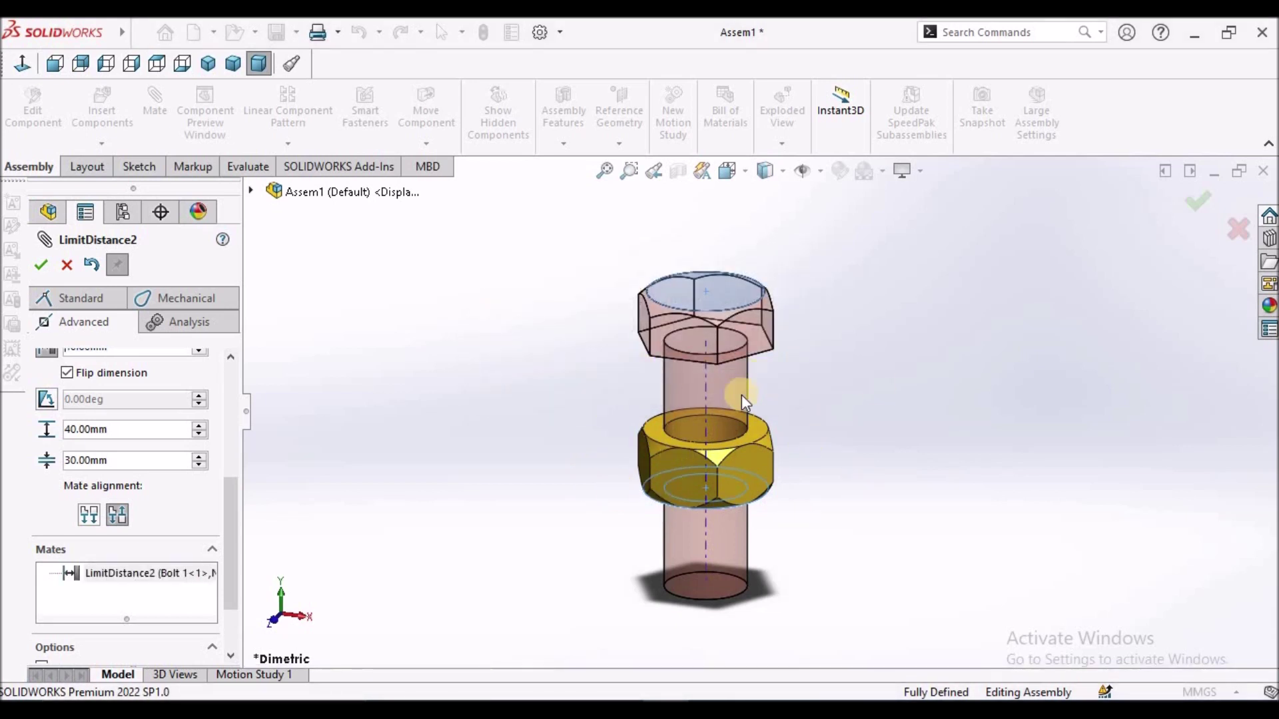
{"action": "left_click", "coordinate": [89, 514]}
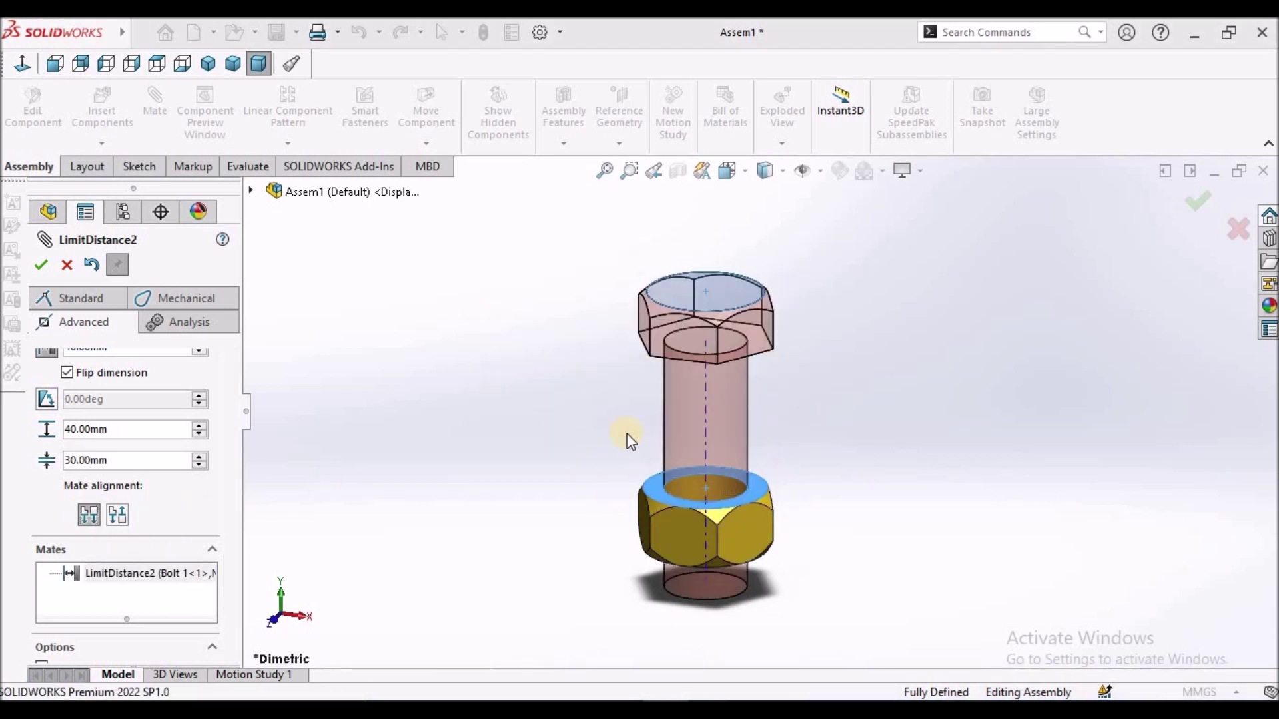
{"action": "left_click", "coordinate": [758, 382]}
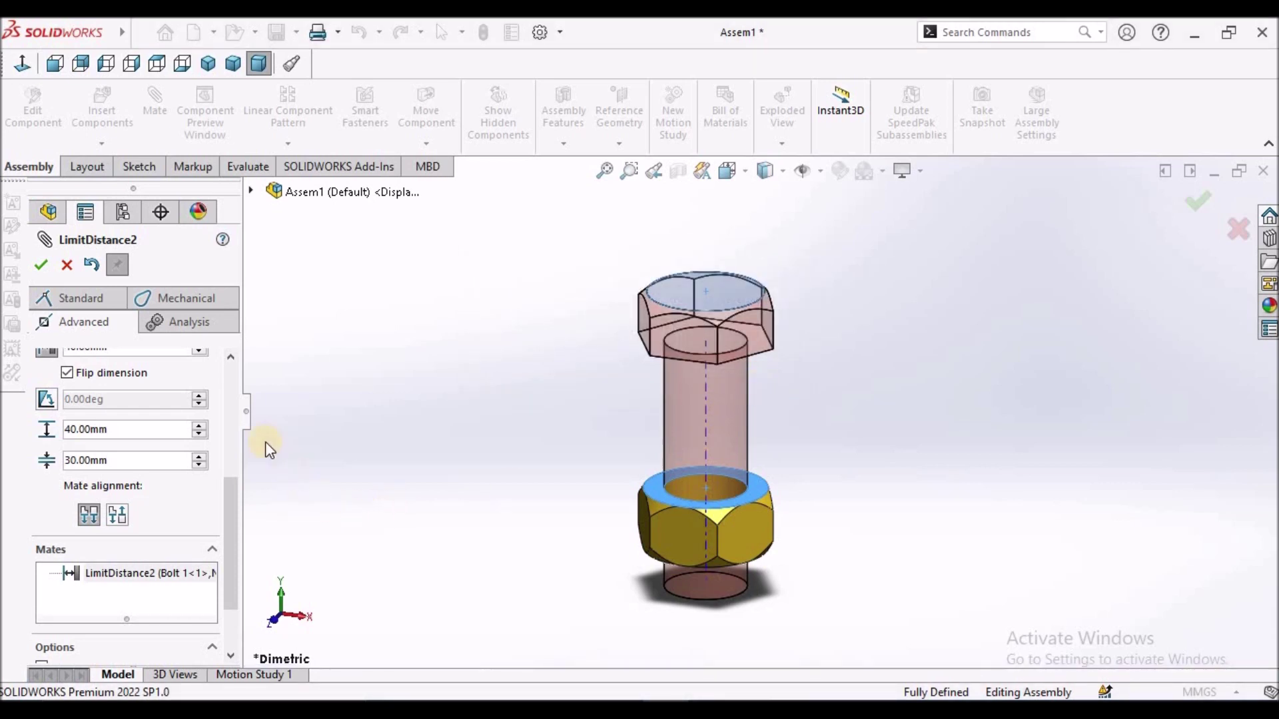
- Scroll the PropertyManager back up, leaving the LimitDistance2 mate at its 30–40 mm limits
{"action": "left_click_drag", "start_coordinate": [226, 493], "coordinate": [222, 407]}
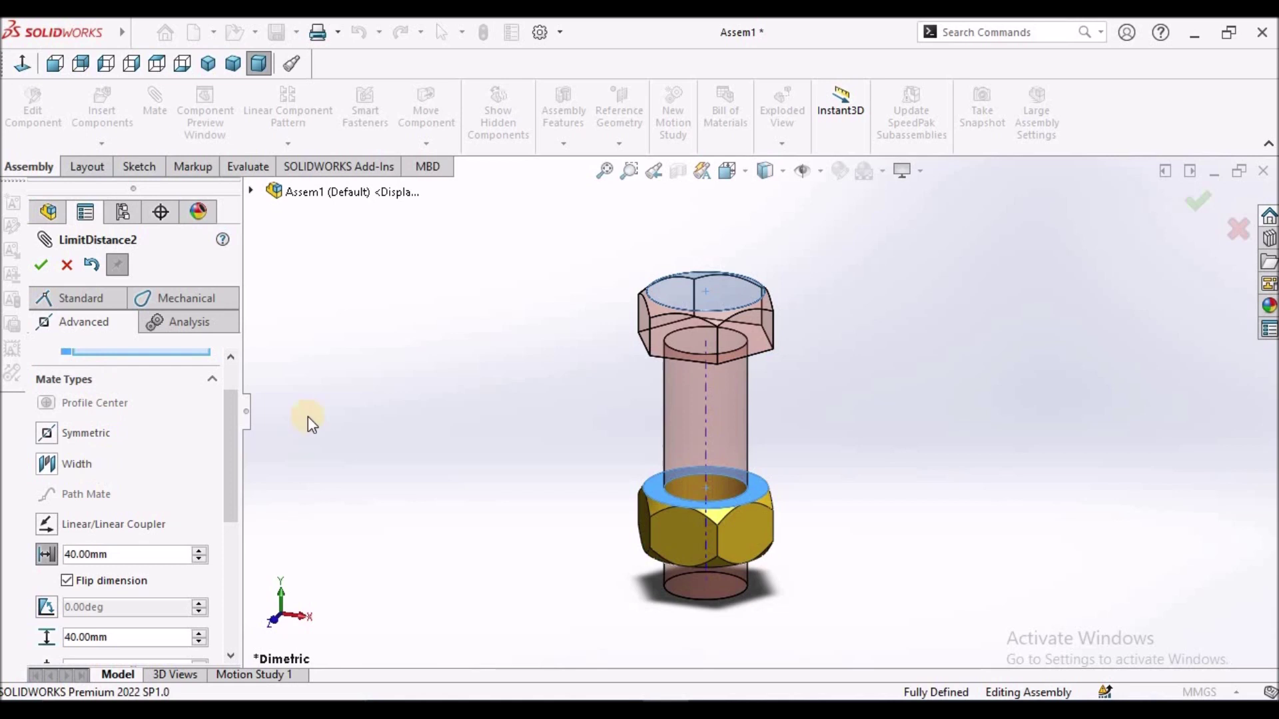